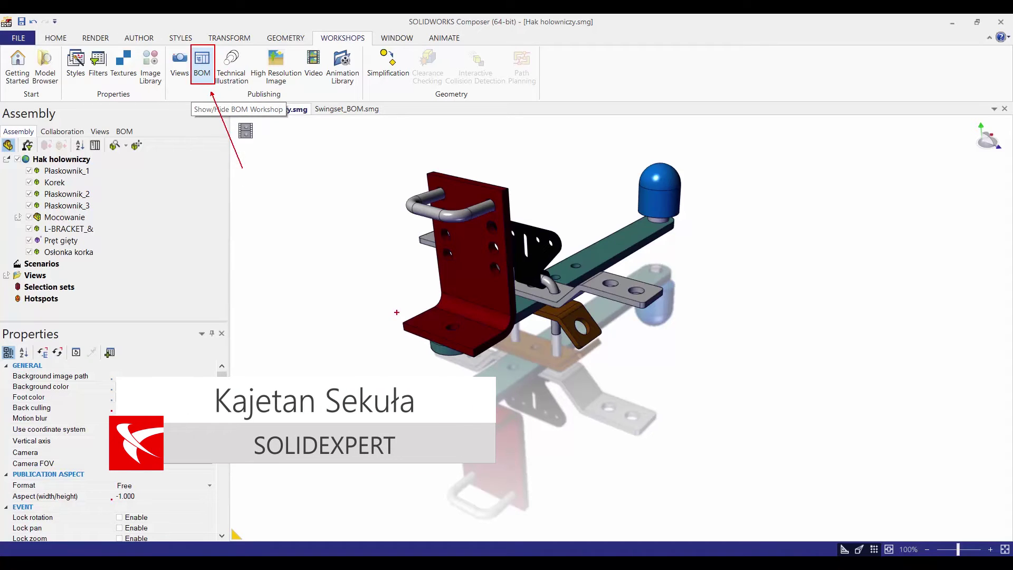
Step: Open the BOM workshop panel beside the tow hitch model from the workshop list
drag(618, 343, 607, 338)
right_click(817, 83)
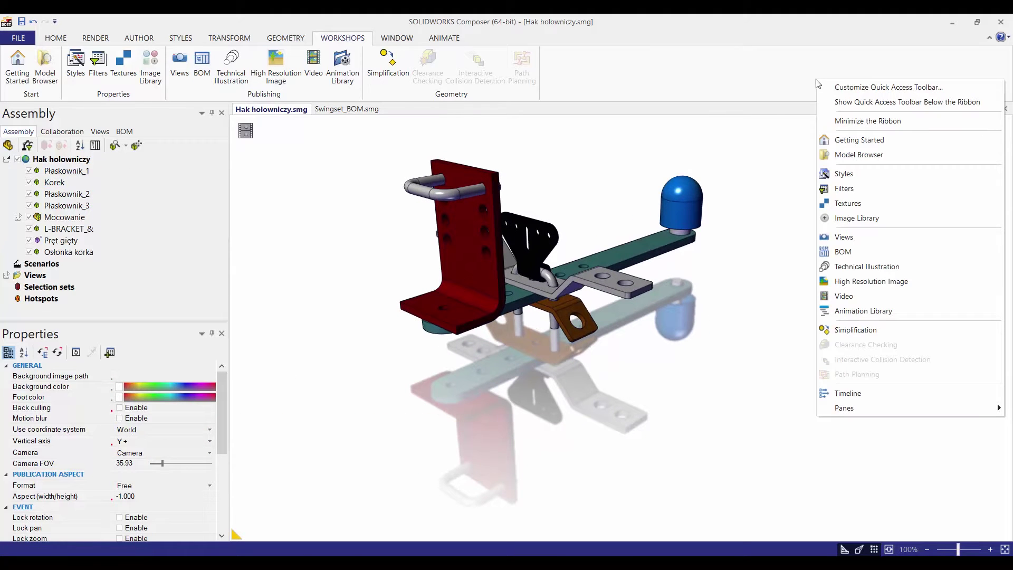
click(845, 254)
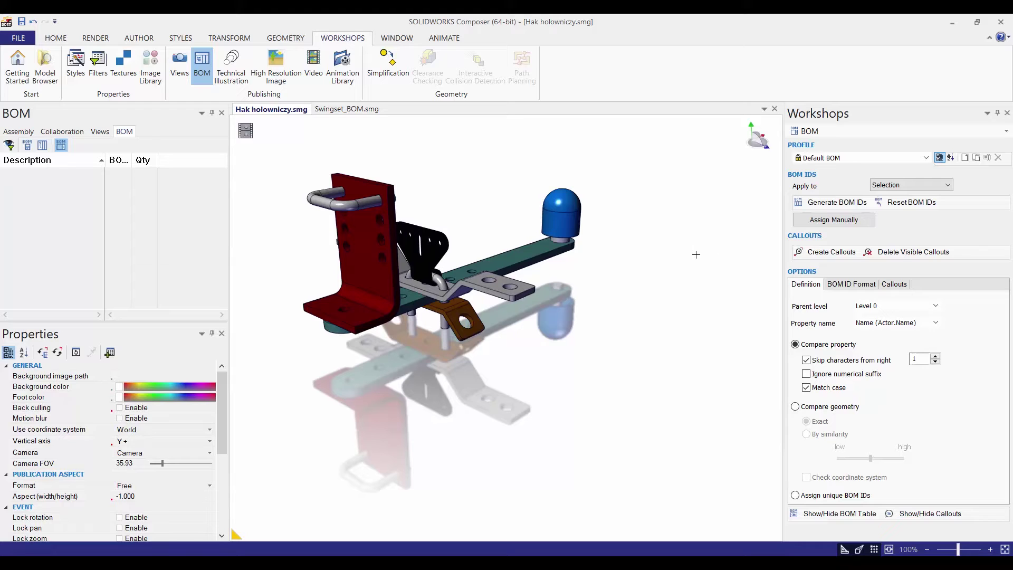
Step: Set the BOM workshop to apply BOM IDs to the selection only
key(alt)
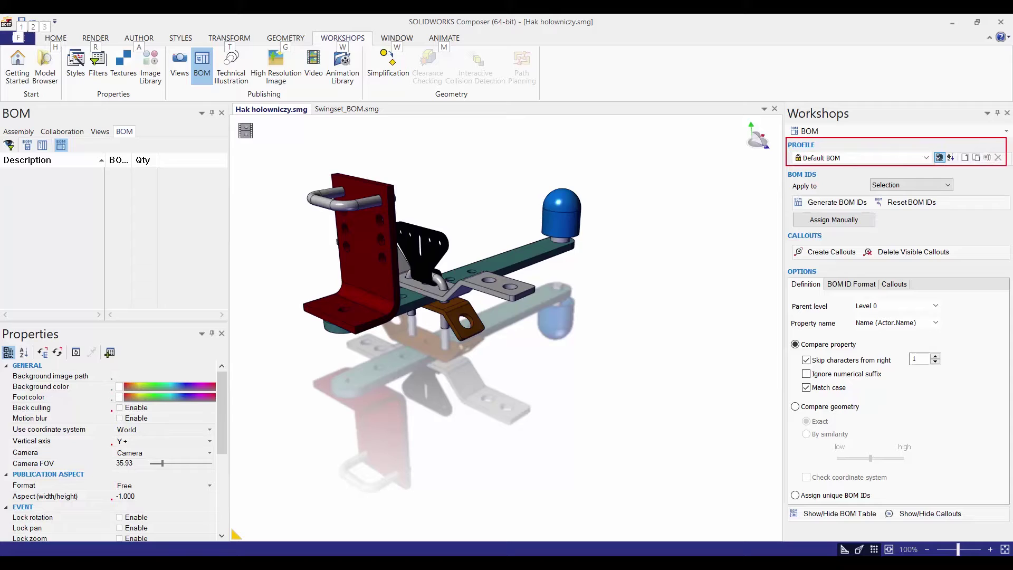
drag(764, 171, 730, 189)
key(Escape)
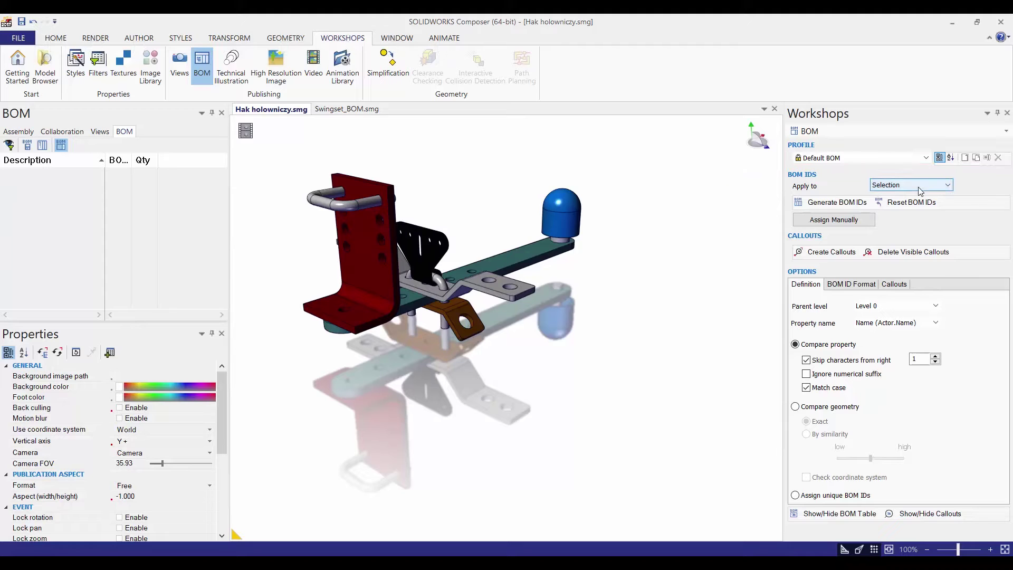
click(920, 189)
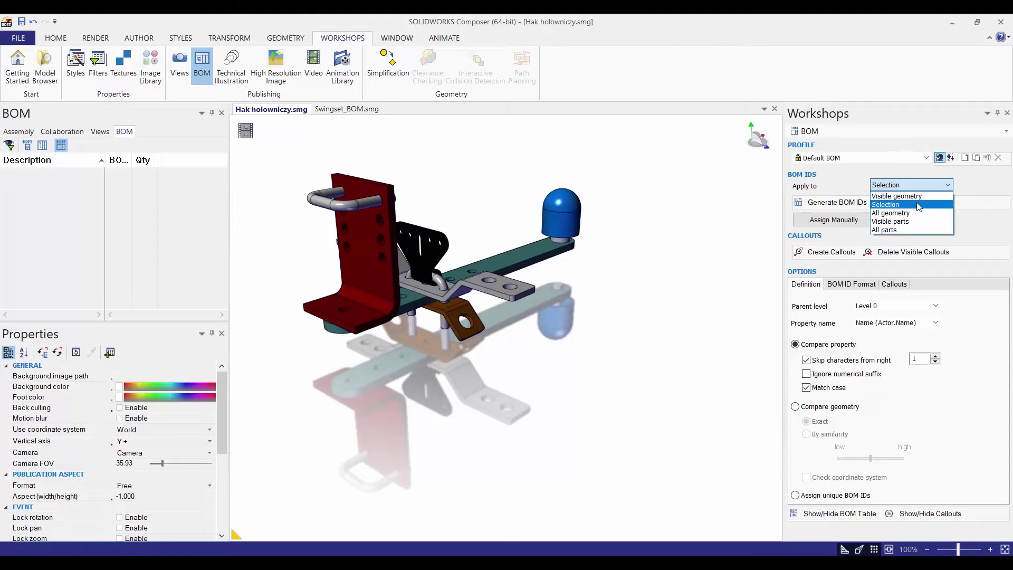
click(919, 205)
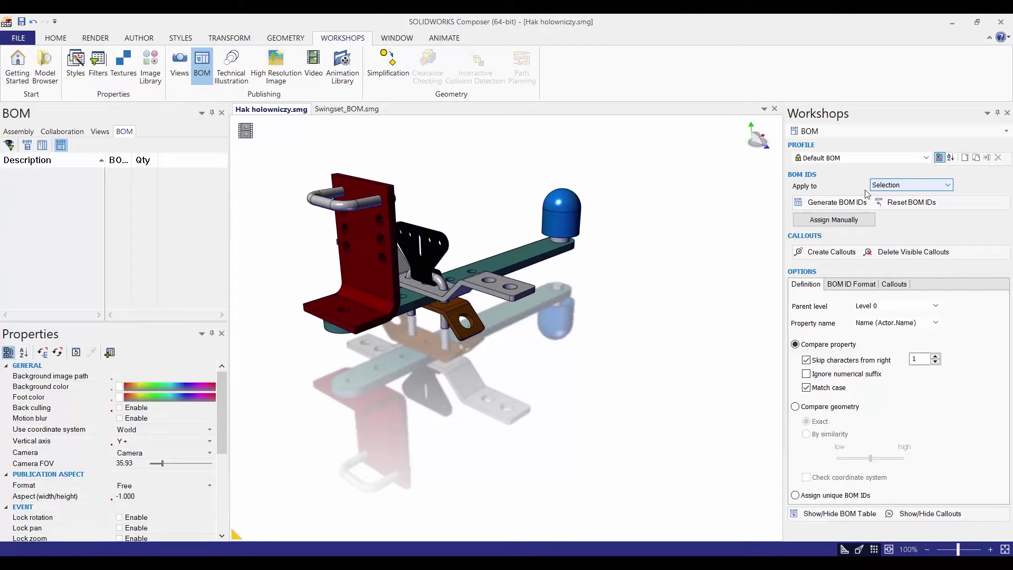
Step: Keep parent level at Level 0, compare by Name (Actor.Name), and show the assembly tree
click(814, 208)
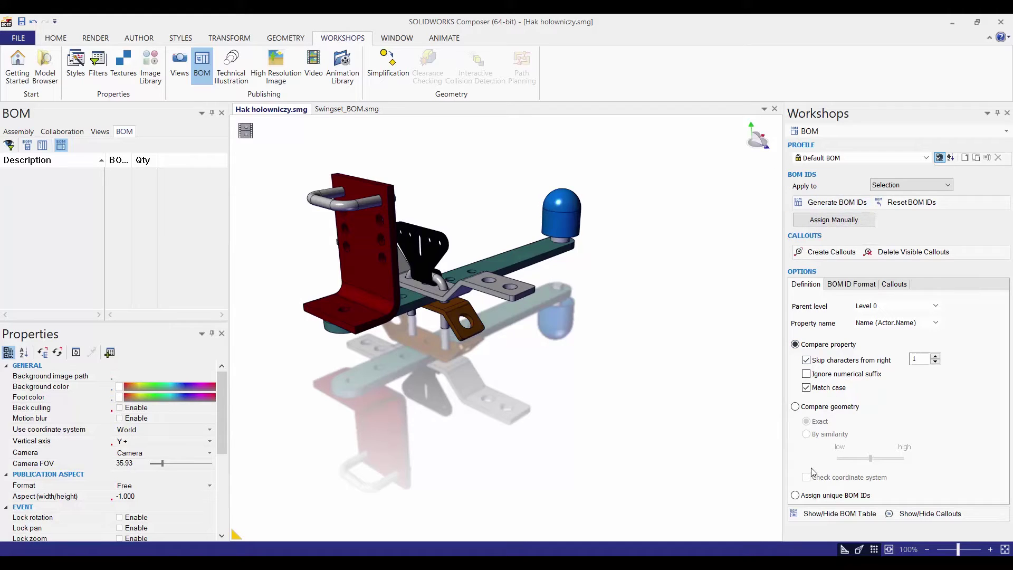
mouse_move(805, 334)
mouse_down()
mouse_move(763, 372)
mouse_move(813, 467)
mouse_up()
drag(787, 338, 867, 352)
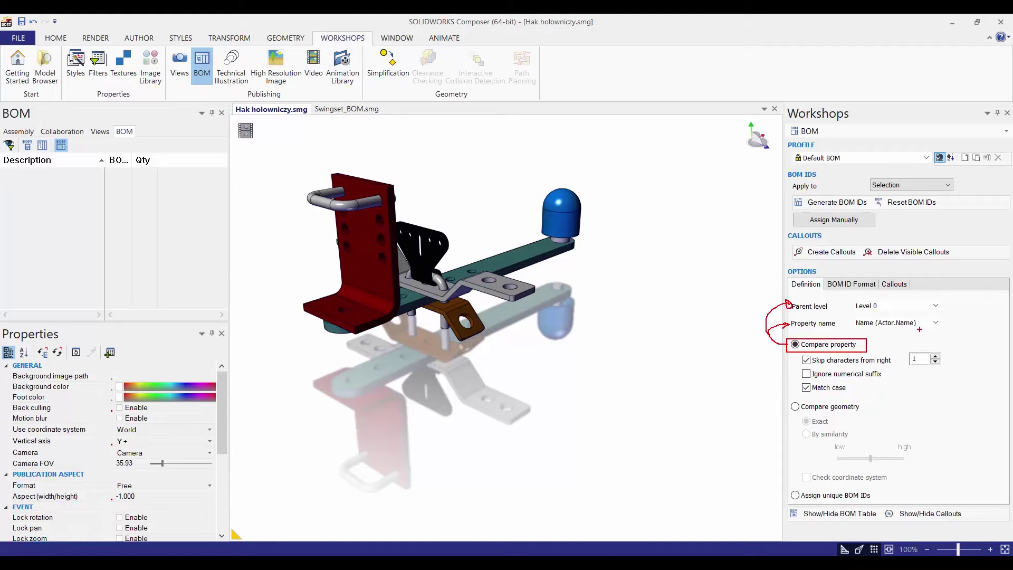
click(909, 307)
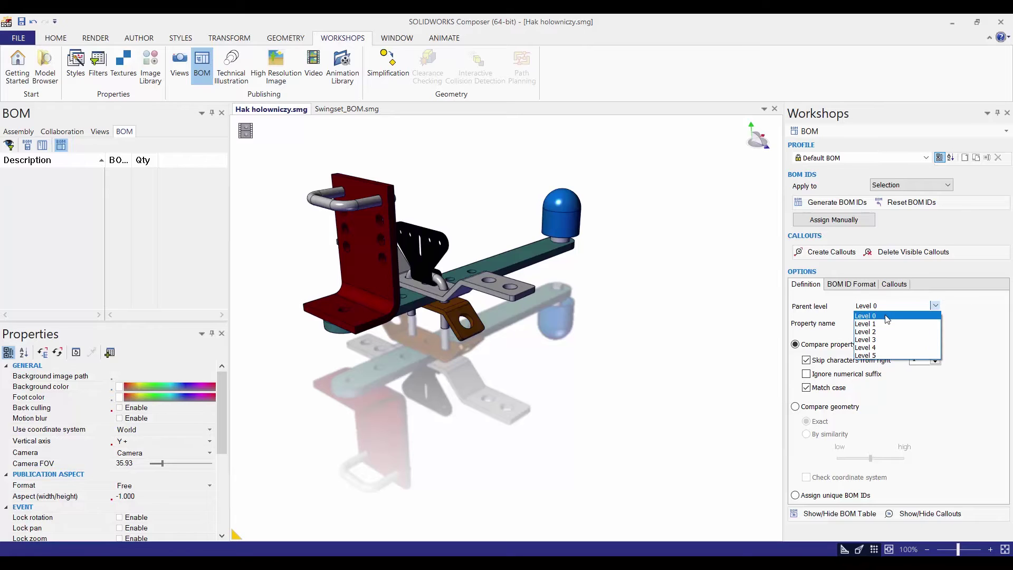
click(882, 316)
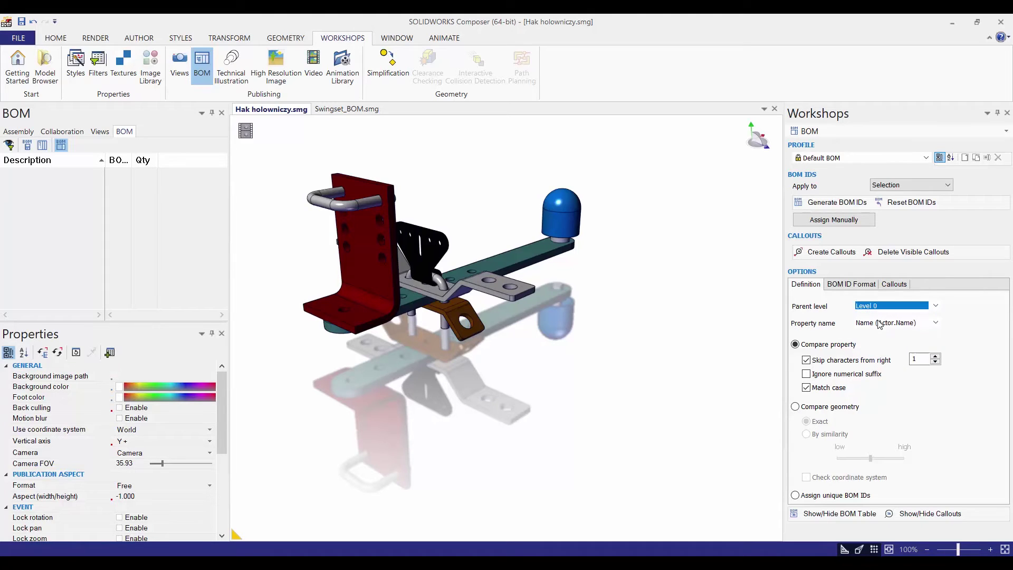
click(879, 324)
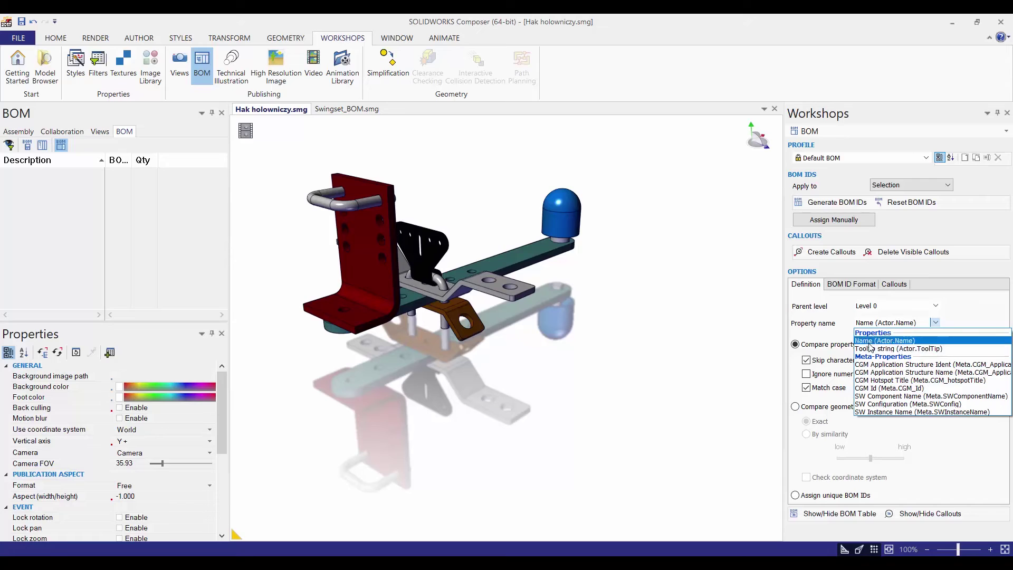
click(834, 331)
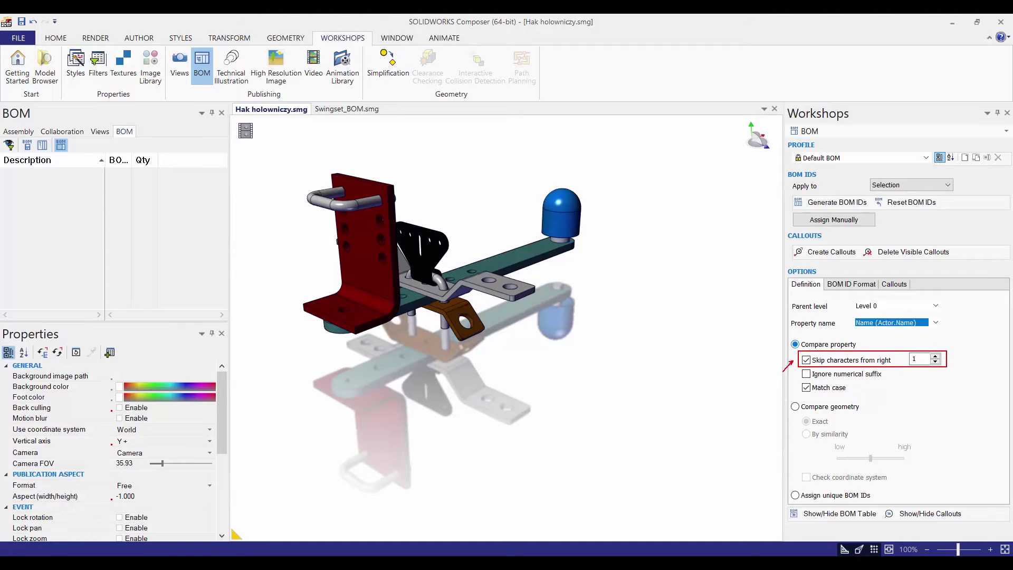
click(18, 131)
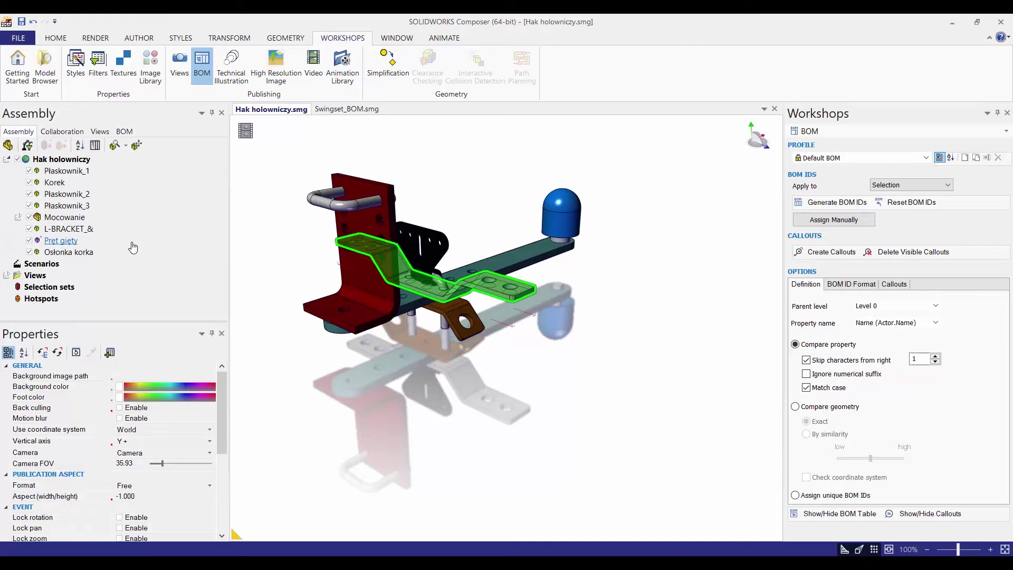
Step: Select all tow hitch parts, generate BOM IDs 1–5 and show the BOM table
key(alt)
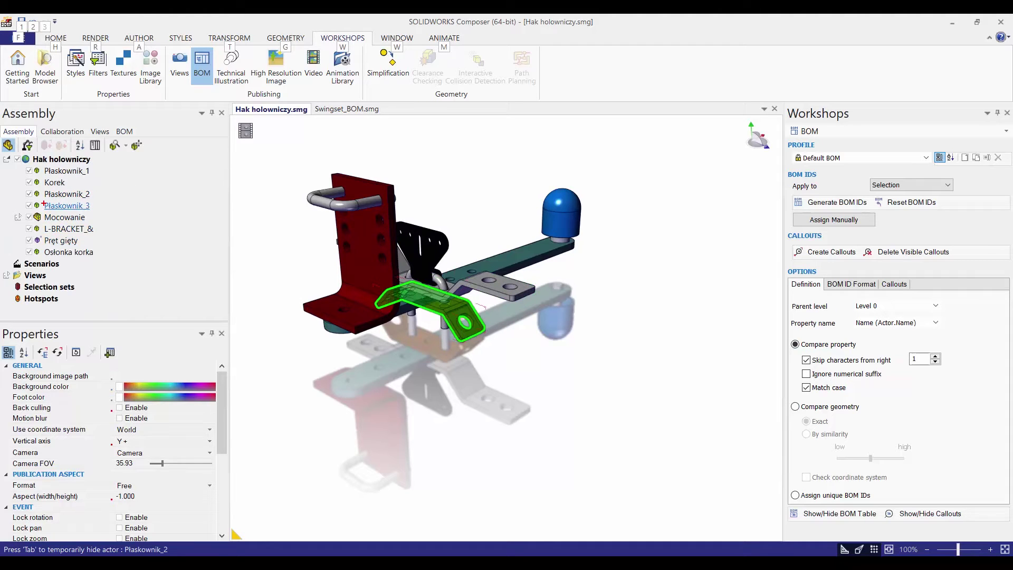
drag(40, 202, 92, 209)
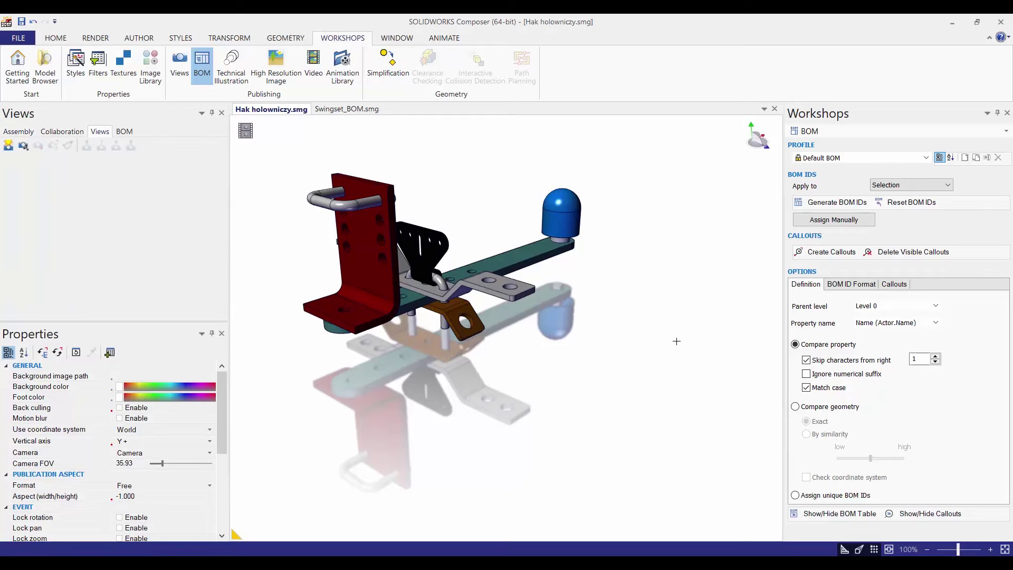
drag(279, 158, 615, 395)
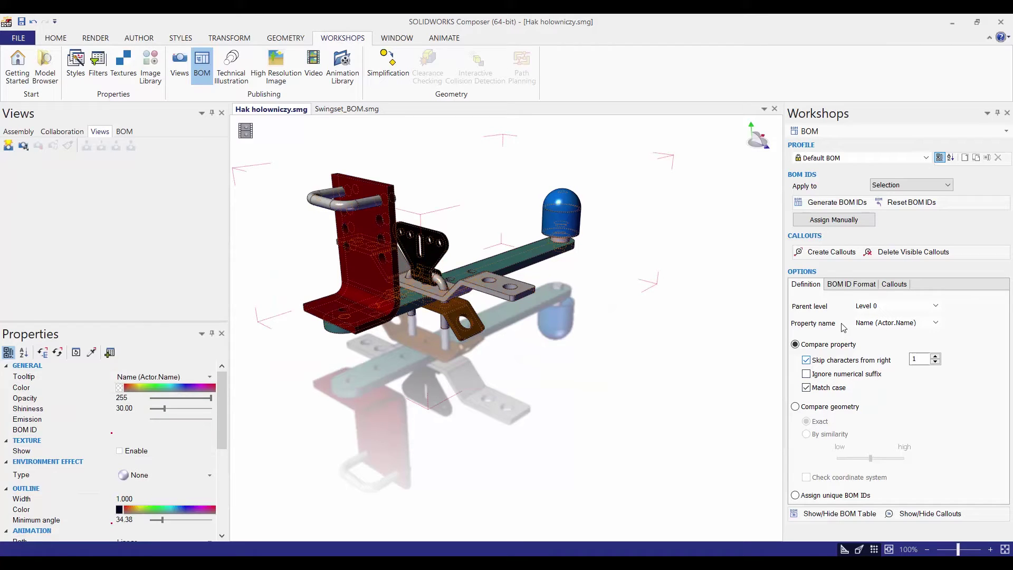
click(838, 202)
click(839, 513)
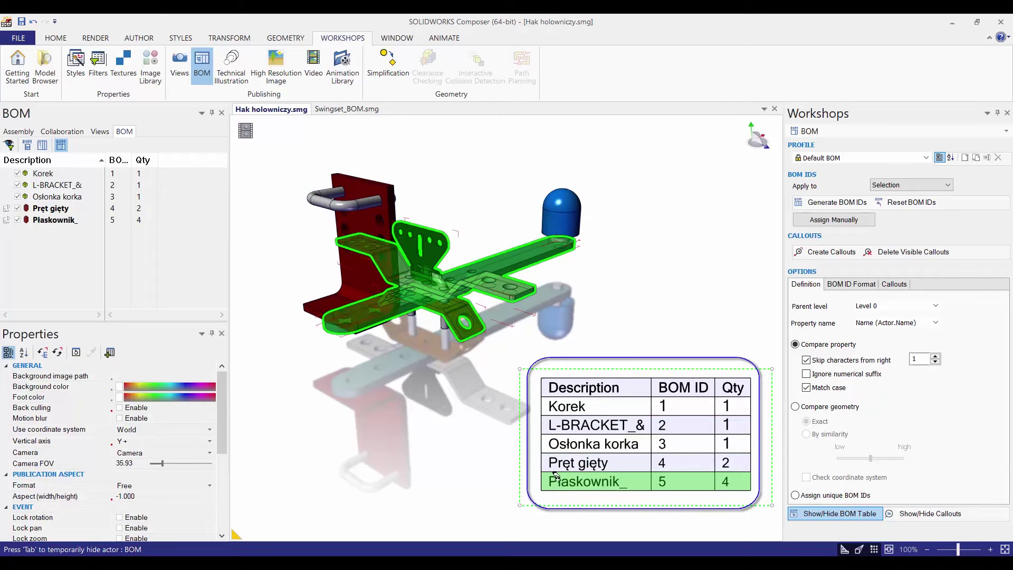
Step: Select the four Płaskownik plates to check they share ID 5, then clear the selection
click(488, 285)
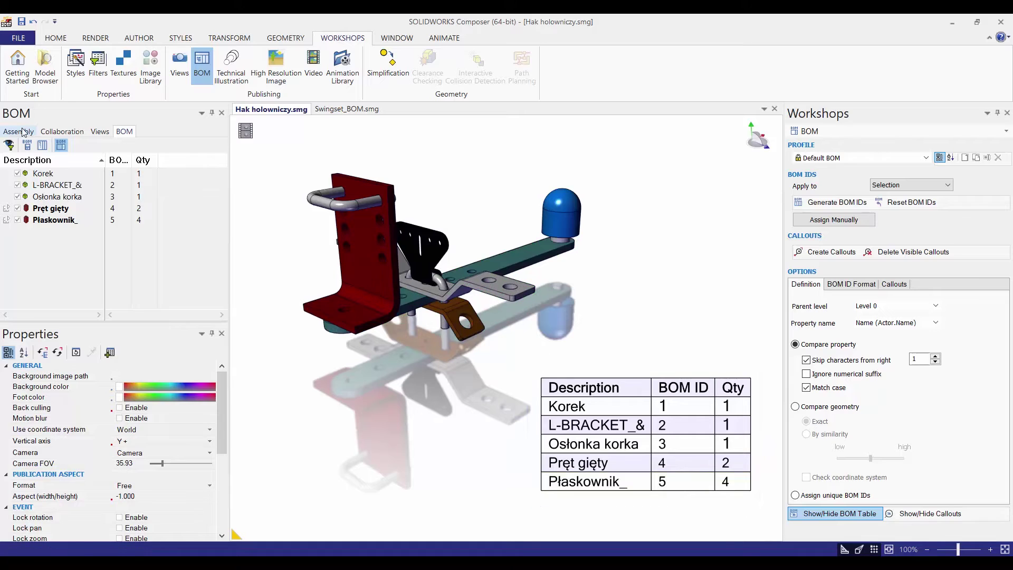
click(514, 263)
click(438, 280)
click(433, 311)
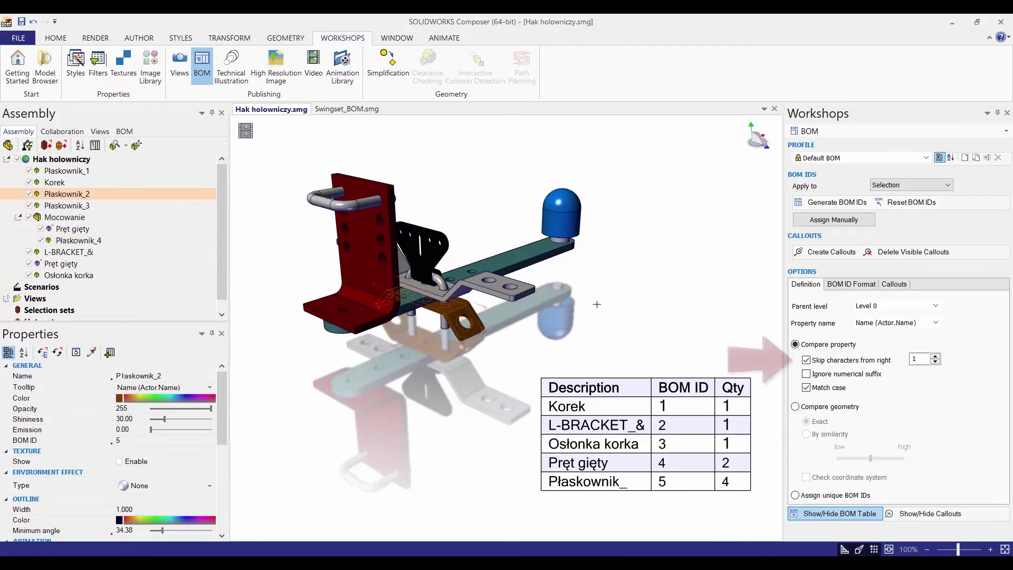
click(612, 302)
key(alt)
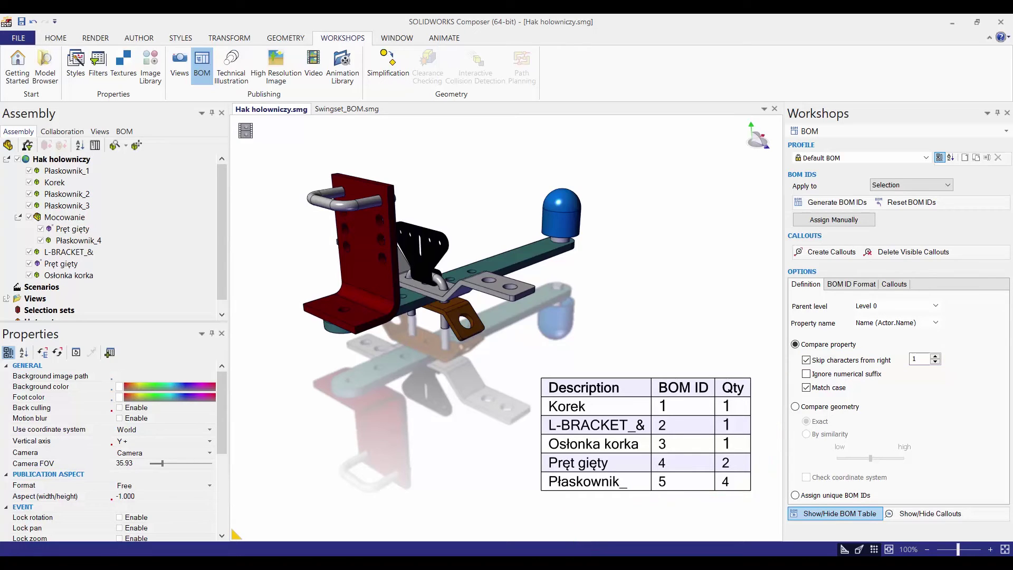
Step: Hide the BOM table and switch to the tow hitch's BOM list
click(839, 514)
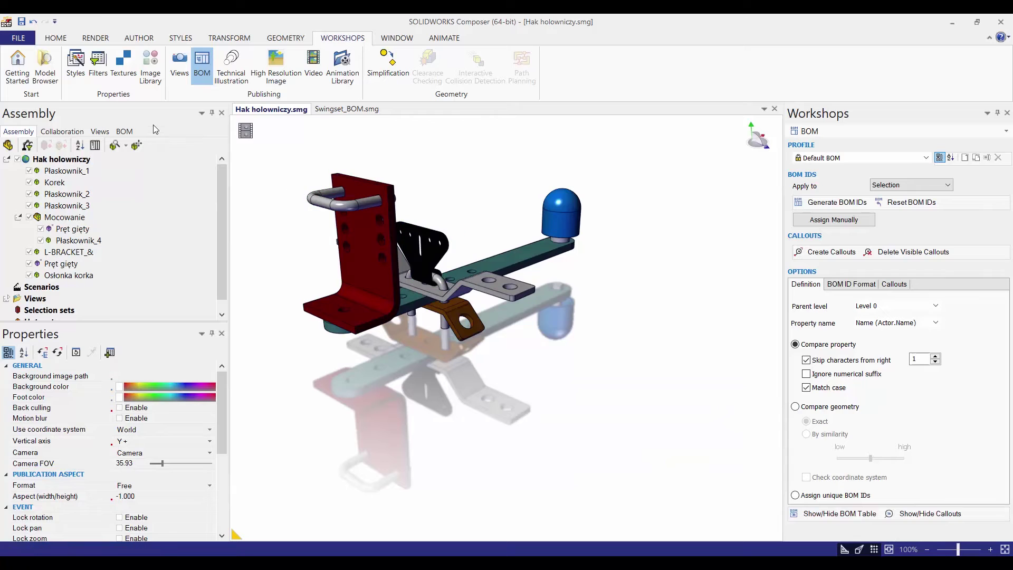
click(124, 131)
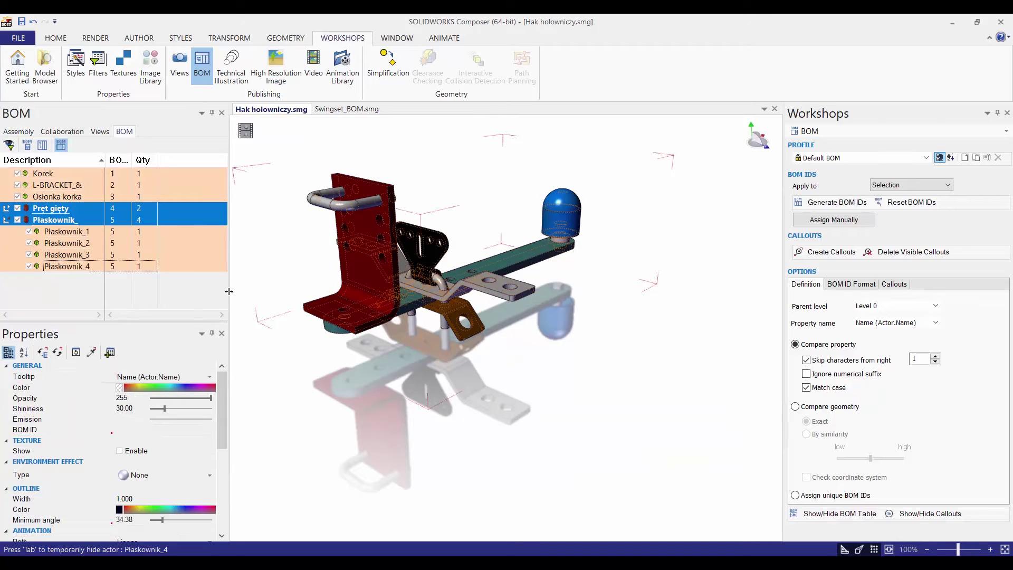
click(276, 254)
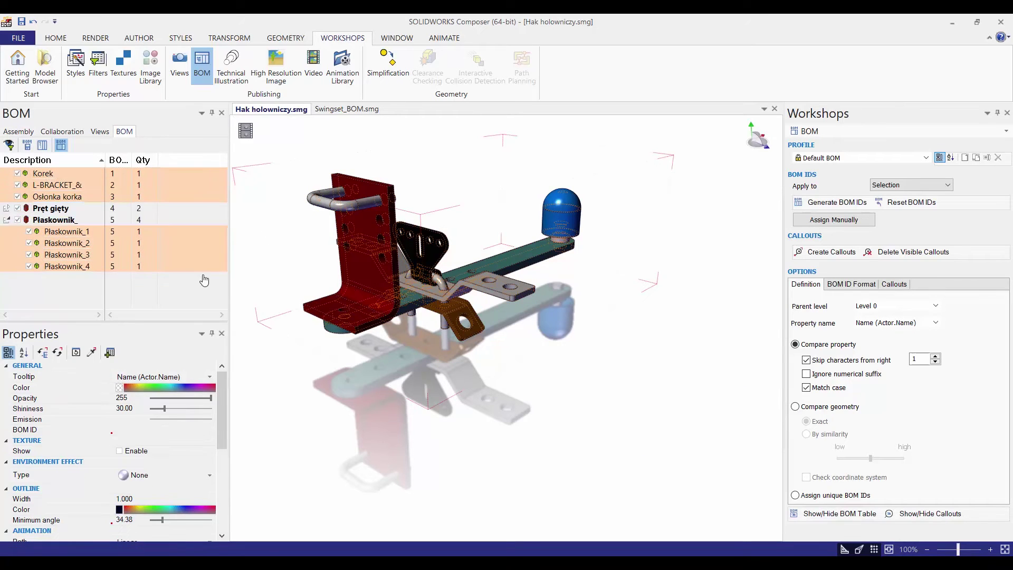
click(378, 272)
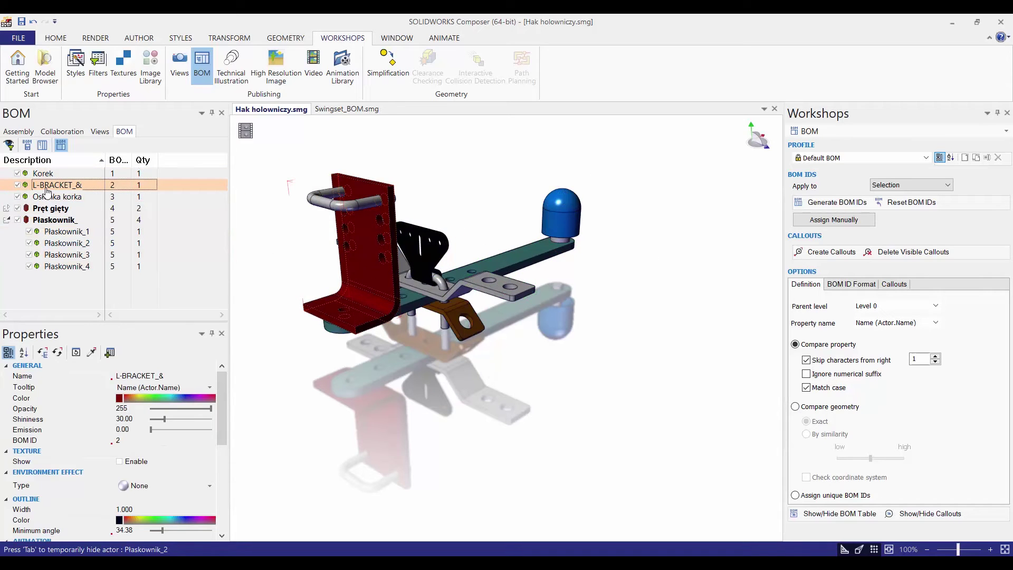
Step: Select every BOM row from Korek to Płaskownik_4 and clear their BOM IDs
click(42, 173)
shift+click(63, 267)
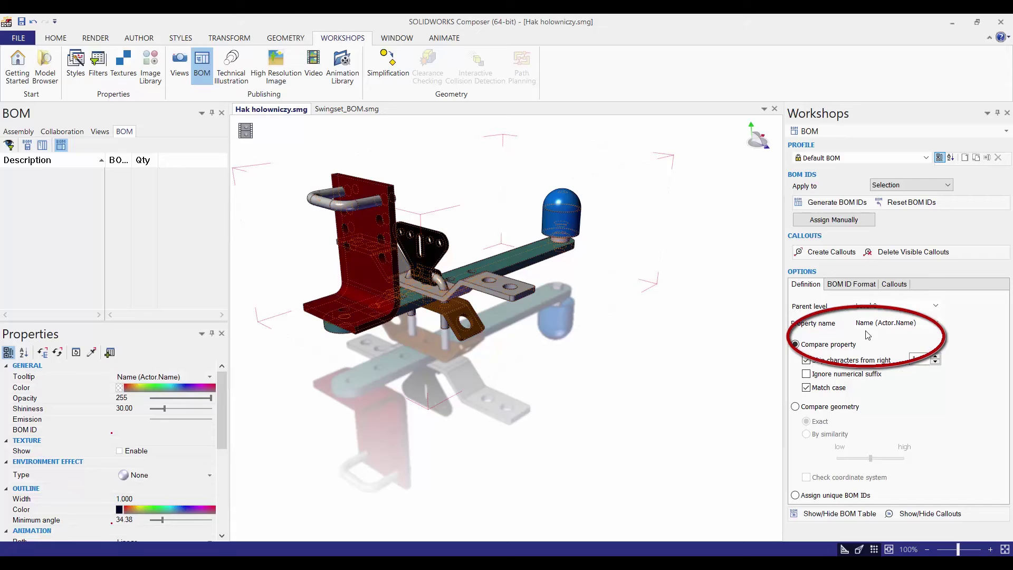
key(alt)
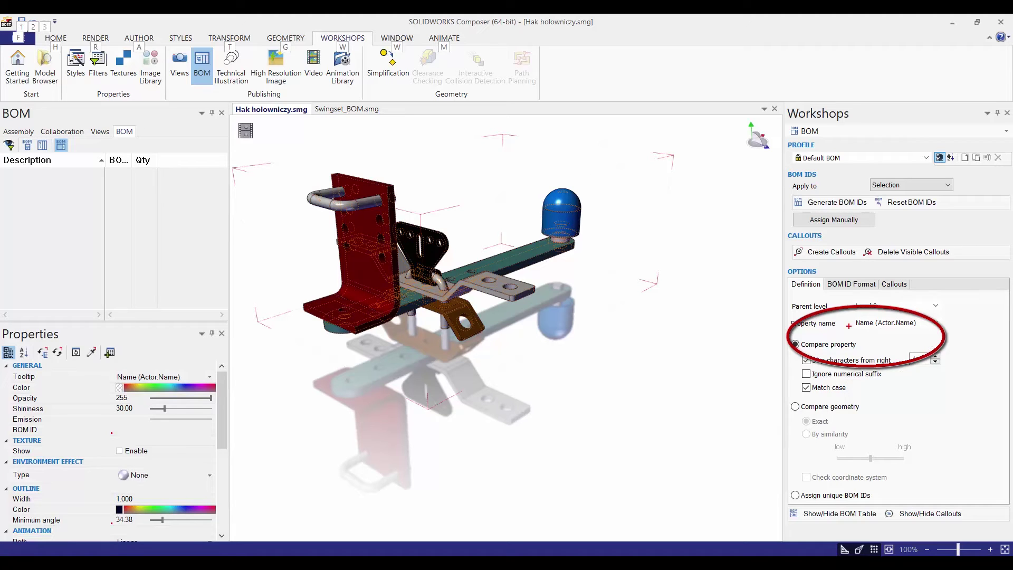
drag(787, 398, 924, 463)
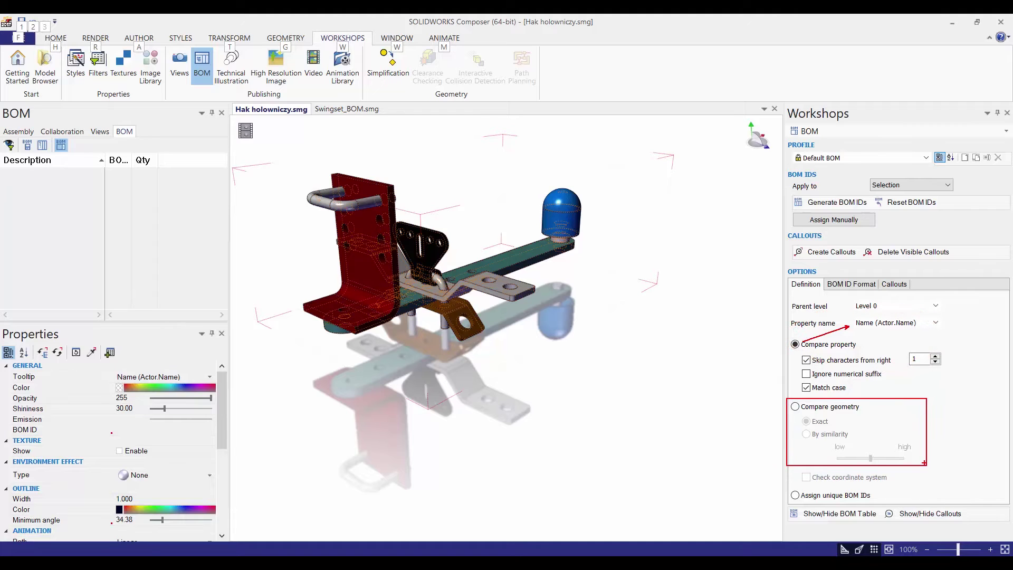
key(Escape)
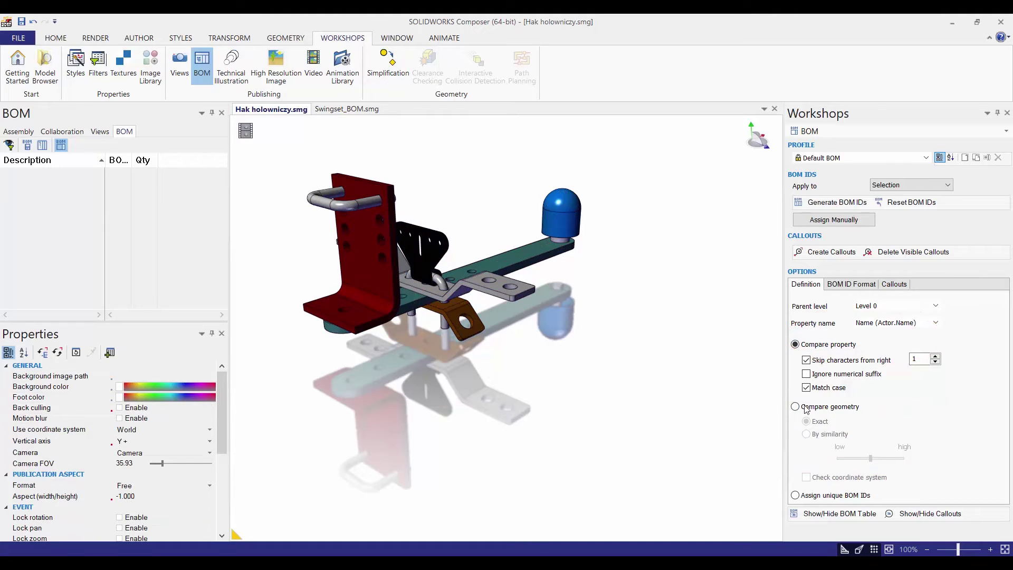
Step: Regenerate BOM IDs for all tow hitch parts using Exact geometry comparison
click(795, 407)
drag(292, 161, 635, 386)
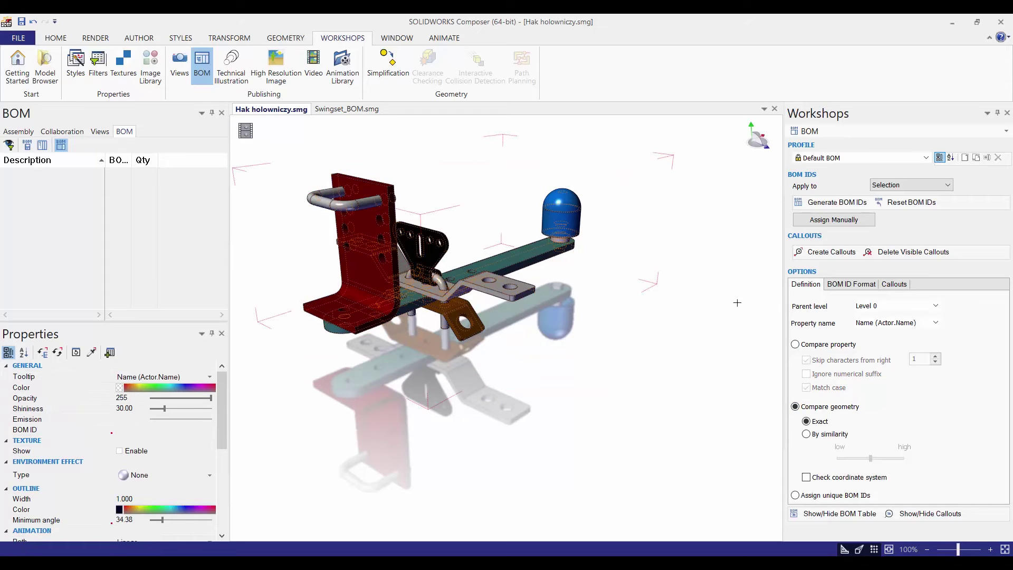
click(834, 203)
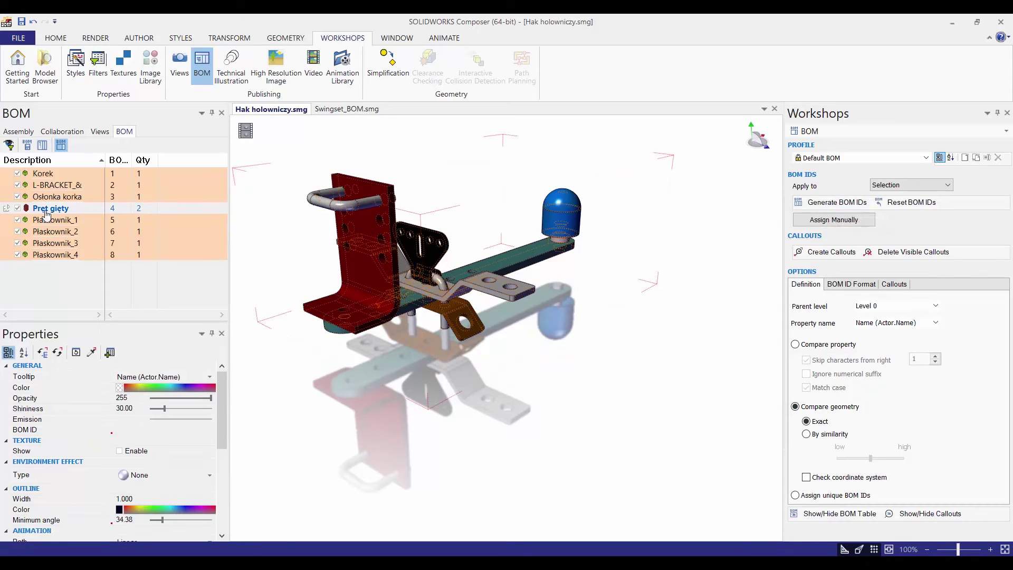
click(8, 209)
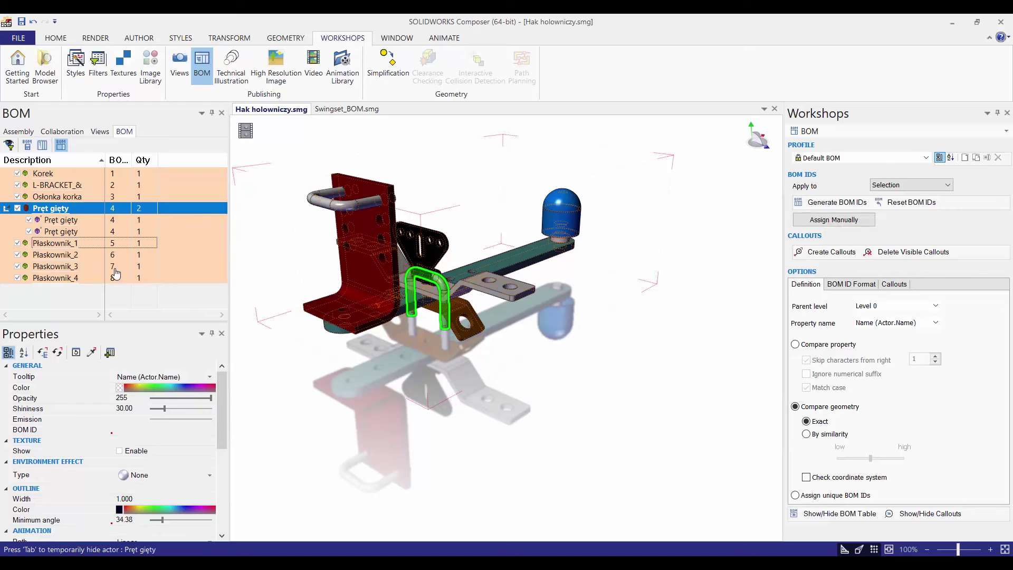
drag(100, 163, 135, 285)
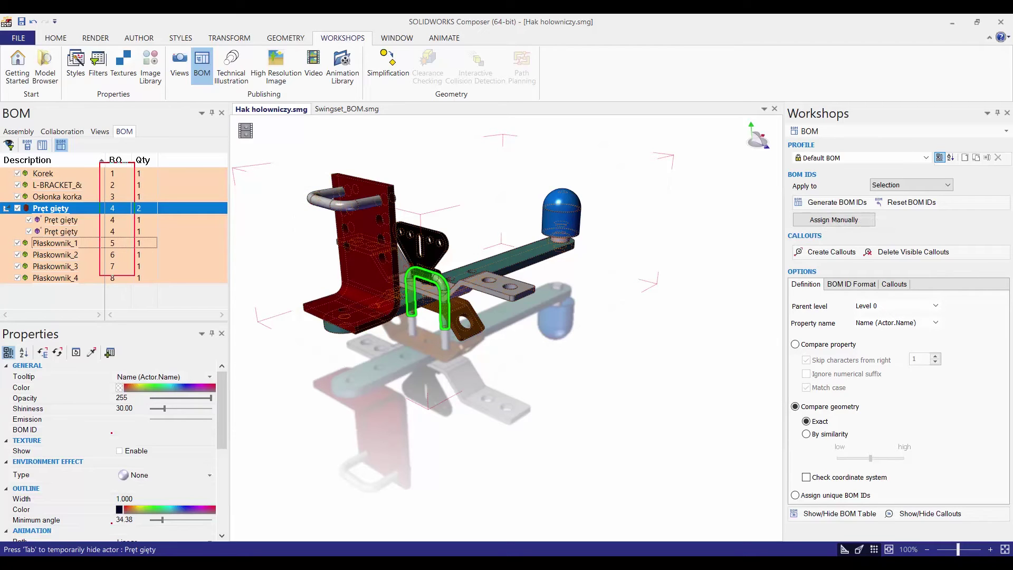
click(582, 376)
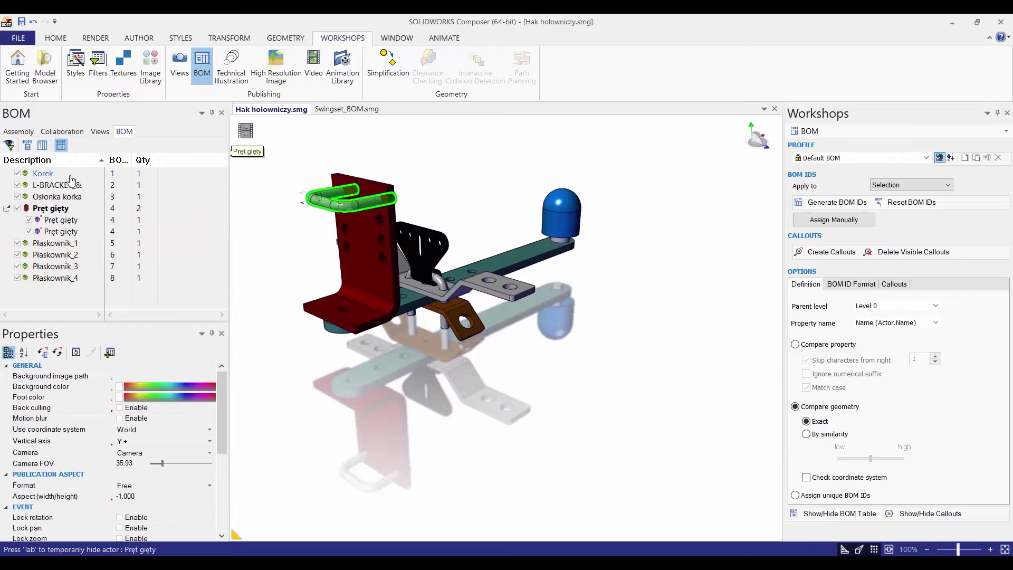
Step: Display the BOM table with IDs 1–8 on the tow hitch
click(48, 173)
click(839, 514)
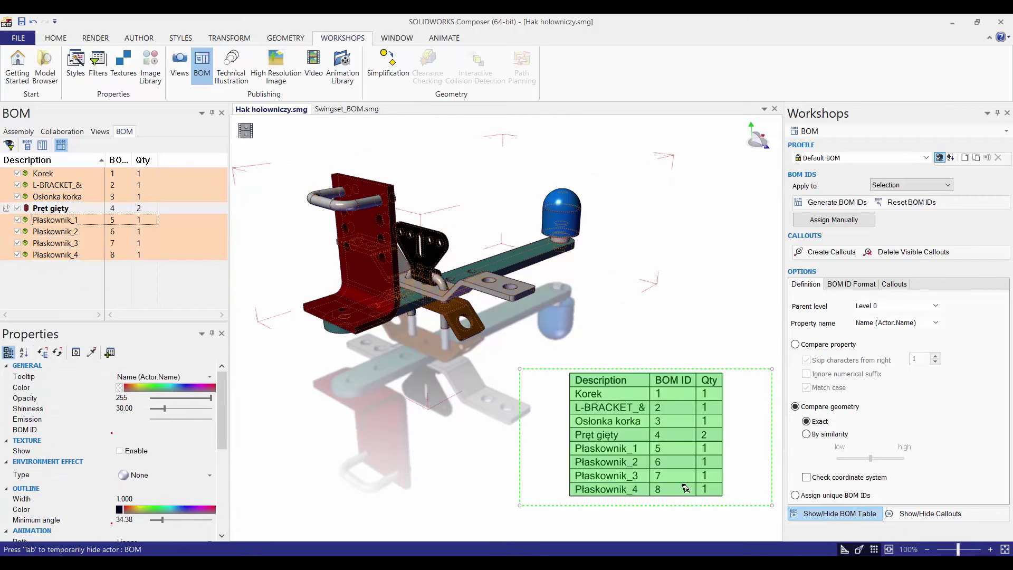
click(656, 517)
key(alt)
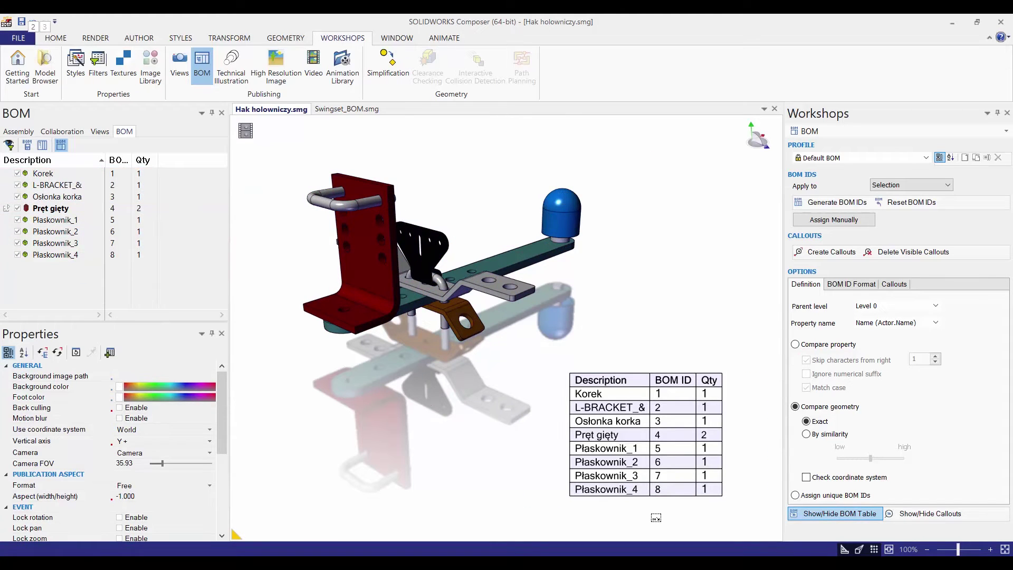
drag(651, 443, 684, 497)
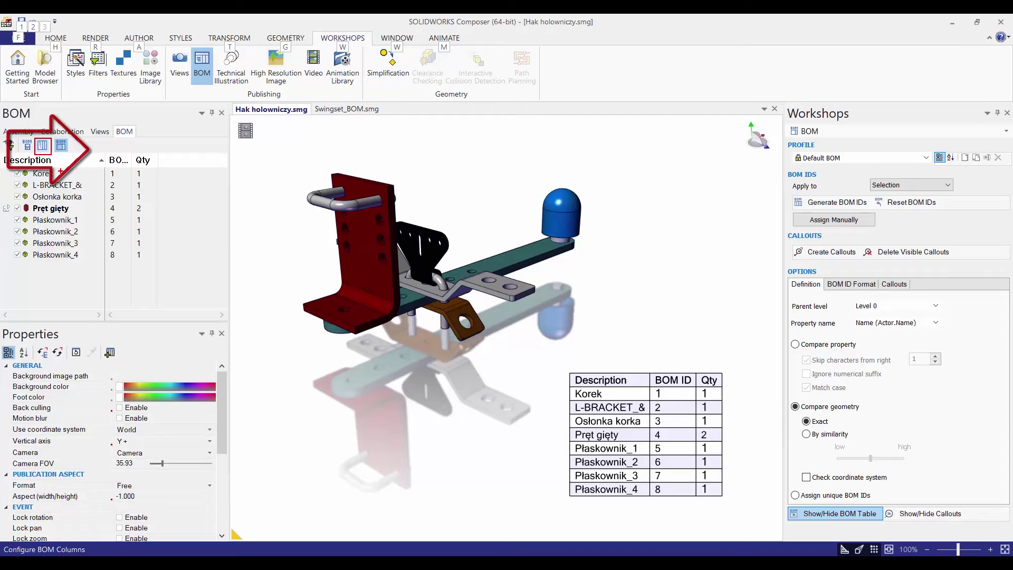
Step: Rename the Description BOM column to 'Opis'
click(43, 145)
click(438, 184)
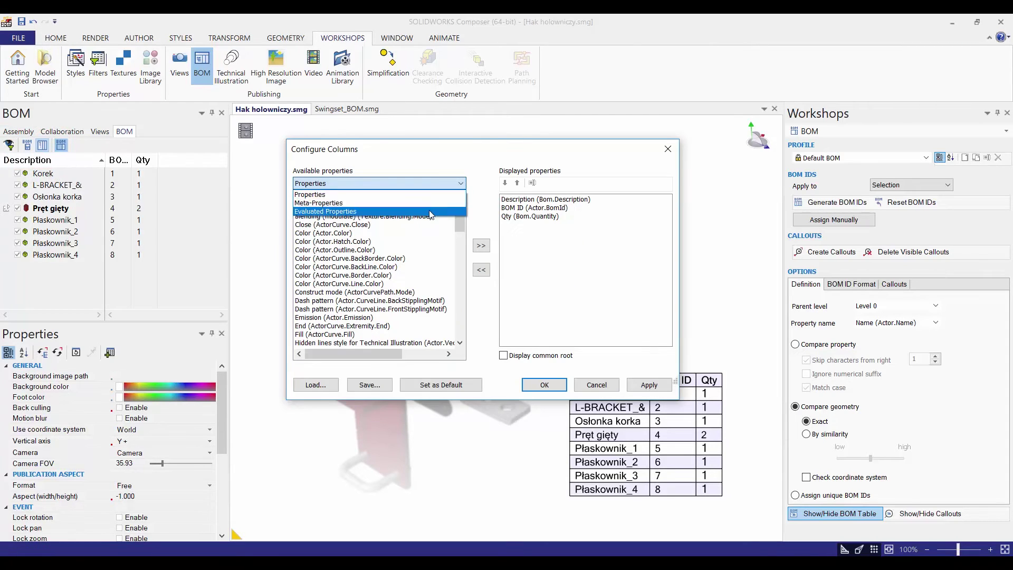
click(432, 203)
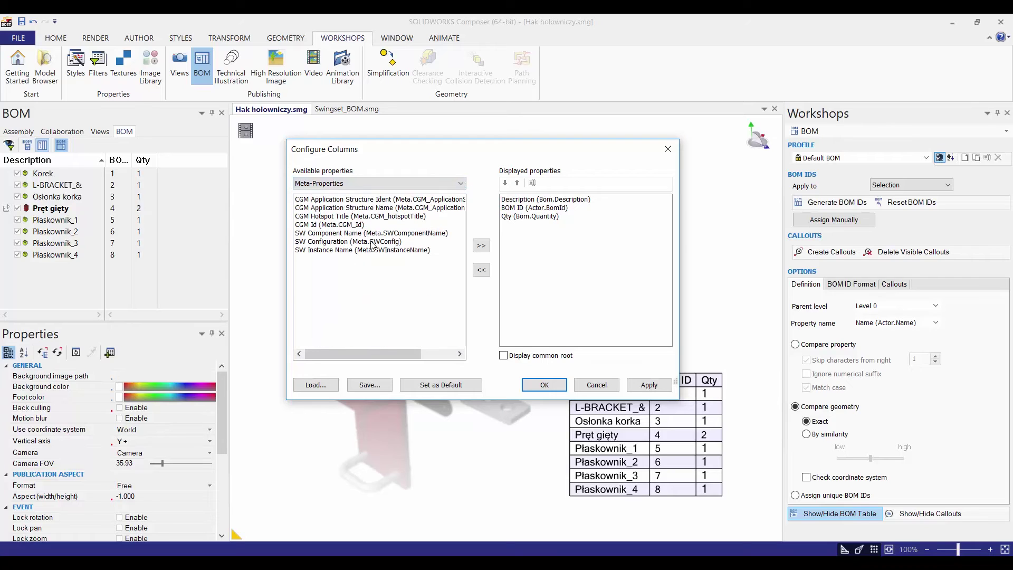
click(545, 199)
click(507, 183)
click(507, 183)
key(F2)
text(Opis)
click(568, 251)
Step: Rename BOM ID to 'numer id' and Qty to 'ilość', apply, and check the table
click(531, 207)
click(532, 183)
text(numer id)
key(Return)
click(507, 216)
click(532, 182)
text(ilość)
key(Return)
click(544, 385)
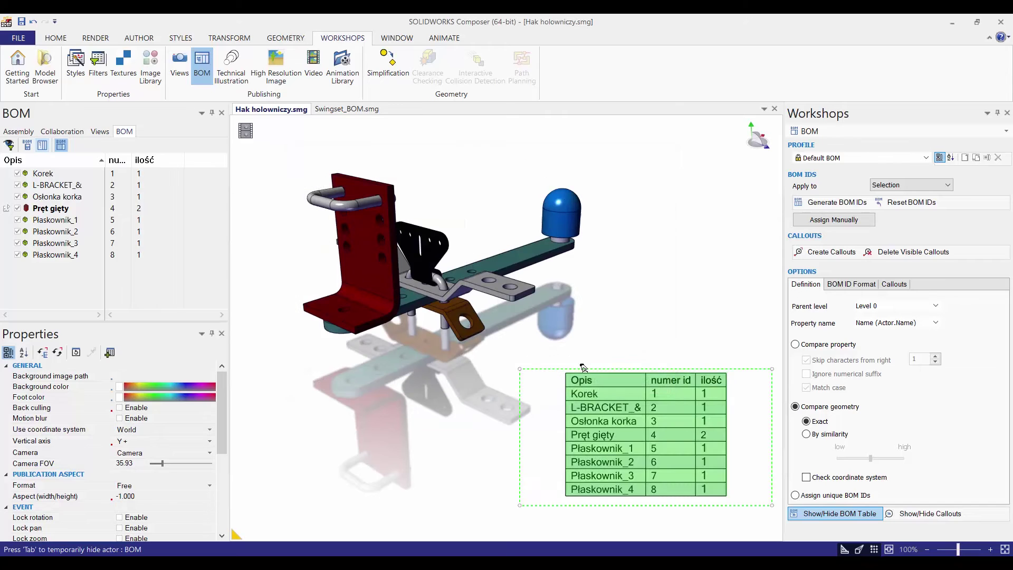
click(553, 375)
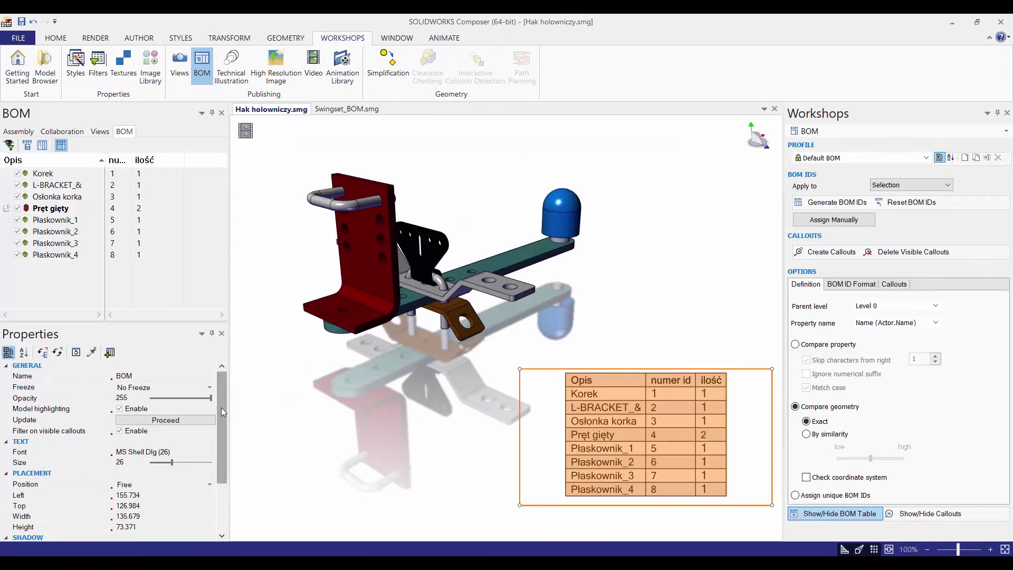
mouse_move(222, 407)
mouse_down()
mouse_move(228, 470)
mouse_move(220, 396)
mouse_up()
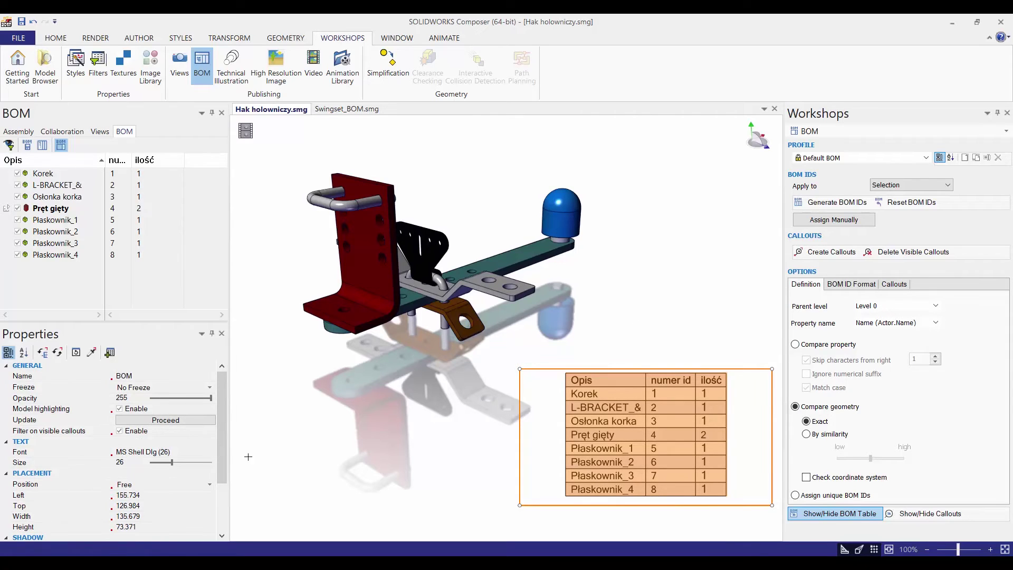
click(692, 349)
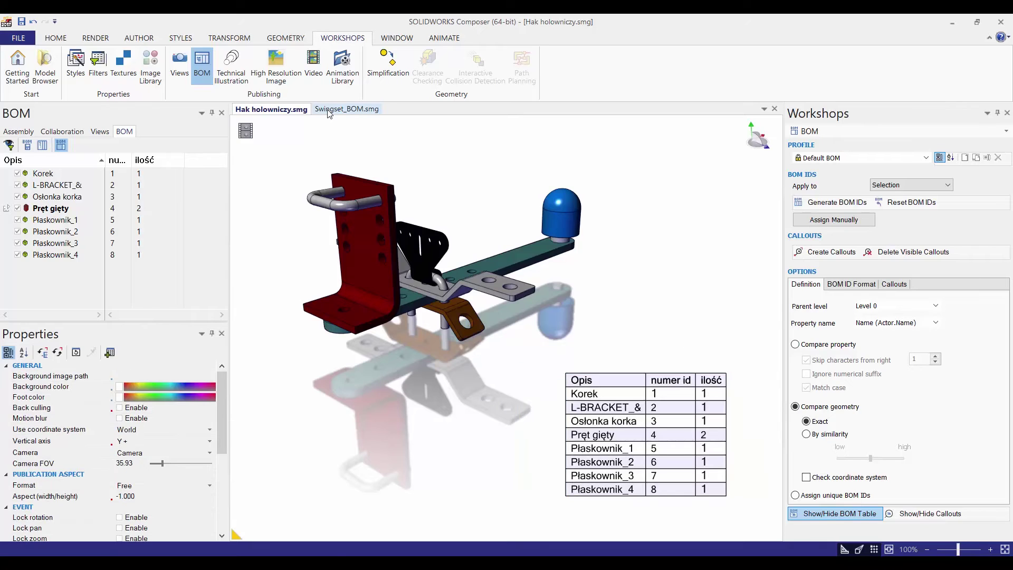
Step: Switch to the Swingset_BOM document and show its empty BOM list, keeping Apply to = Selection
click(342, 109)
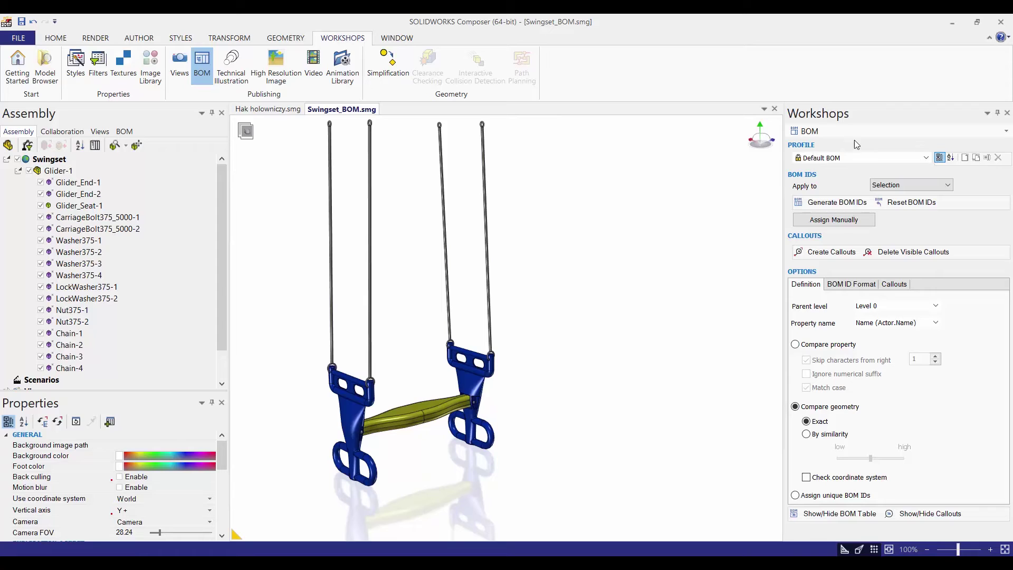
click(906, 186)
click(124, 132)
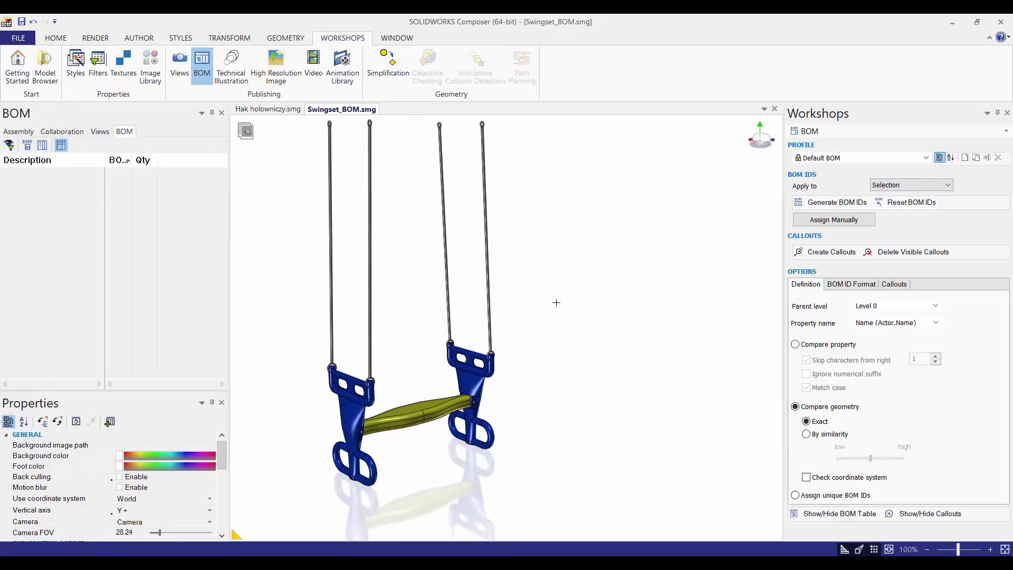
drag(558, 222, 573, 220)
drag(591, 297, 583, 364)
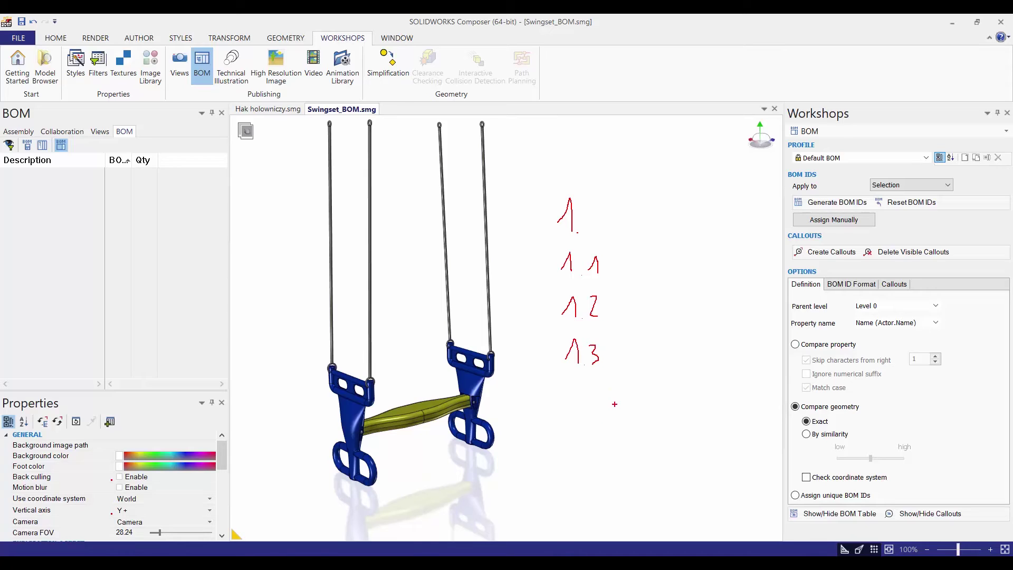
drag(588, 431, 590, 468)
mouse_move(521, 305)
mouse_down()
mouse_move(320, 273)
mouse_move(506, 321)
mouse_up()
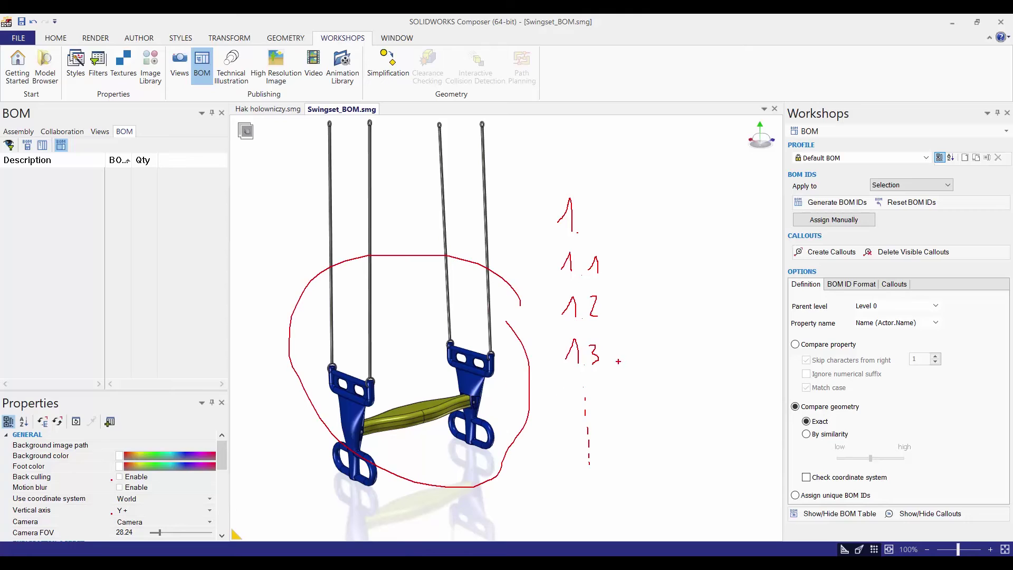
key(Escape)
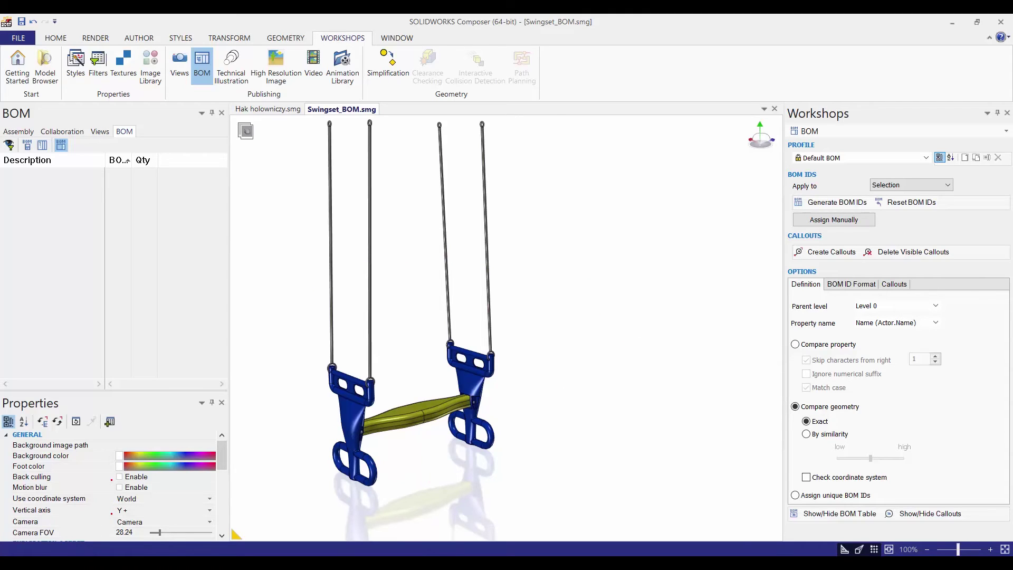
key(alt)
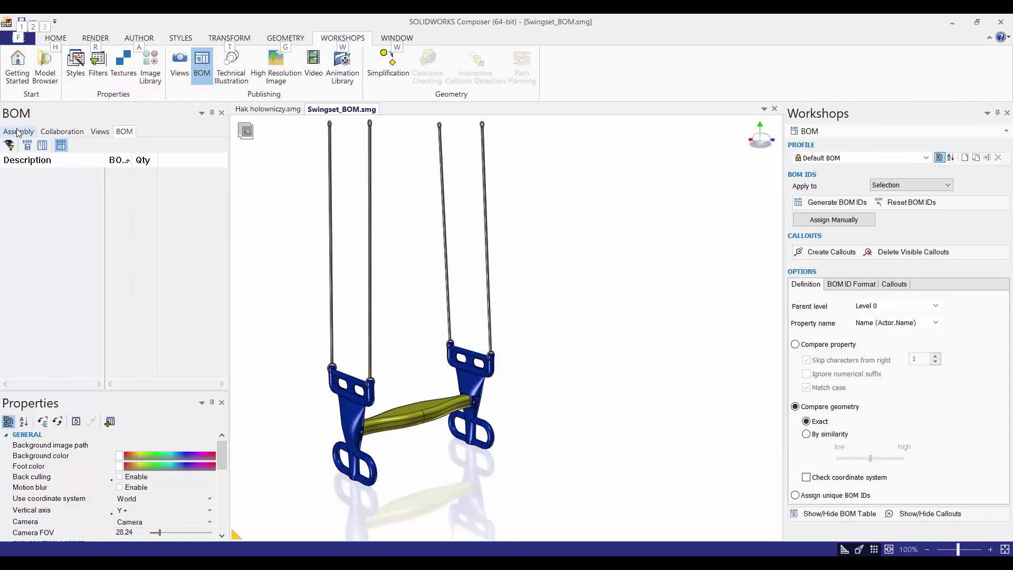
Step: Select the whole Glider-1 assembly and switch BOM matching to Compare property
click(18, 132)
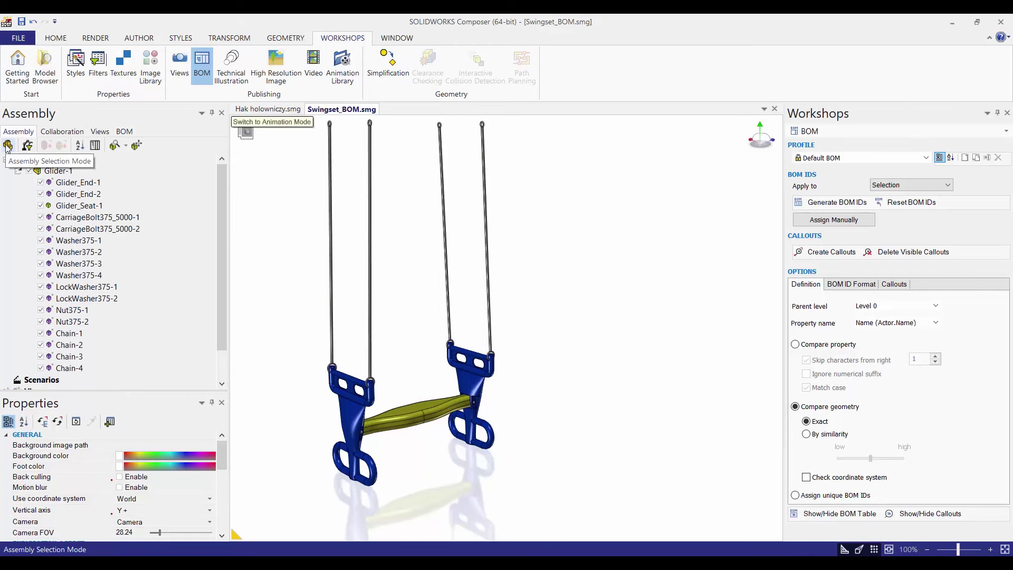
drag(2, 138, 108, 174)
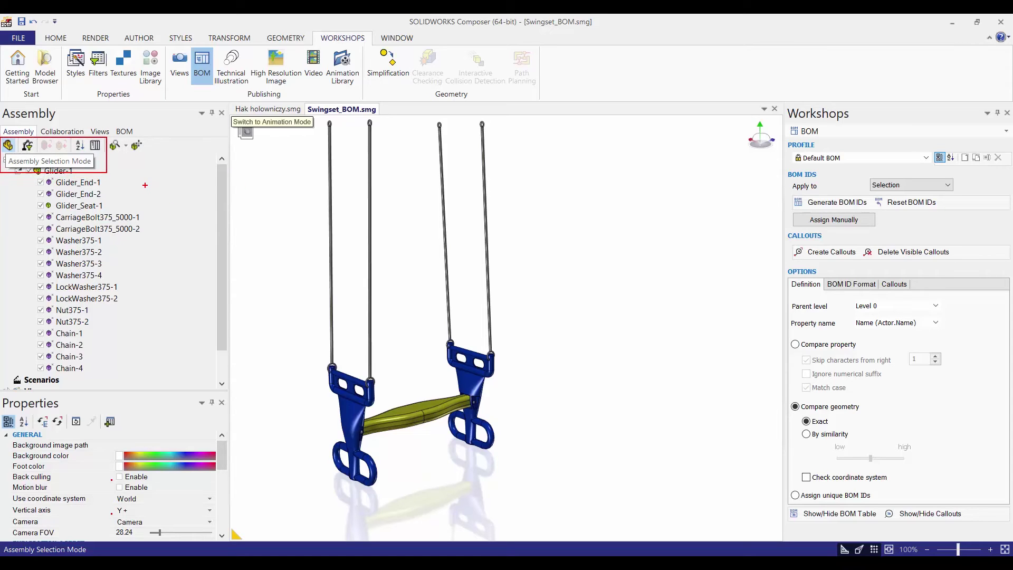
mouse_move(146, 183)
mouse_down()
mouse_move(186, 189)
mouse_move(209, 180)
mouse_up()
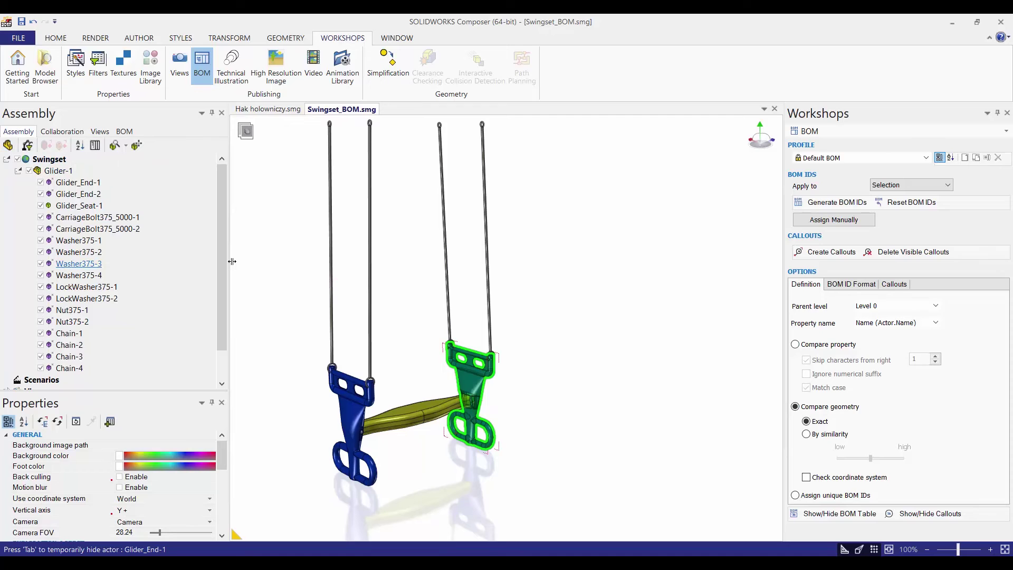
key(alt)
alt+click(468, 416)
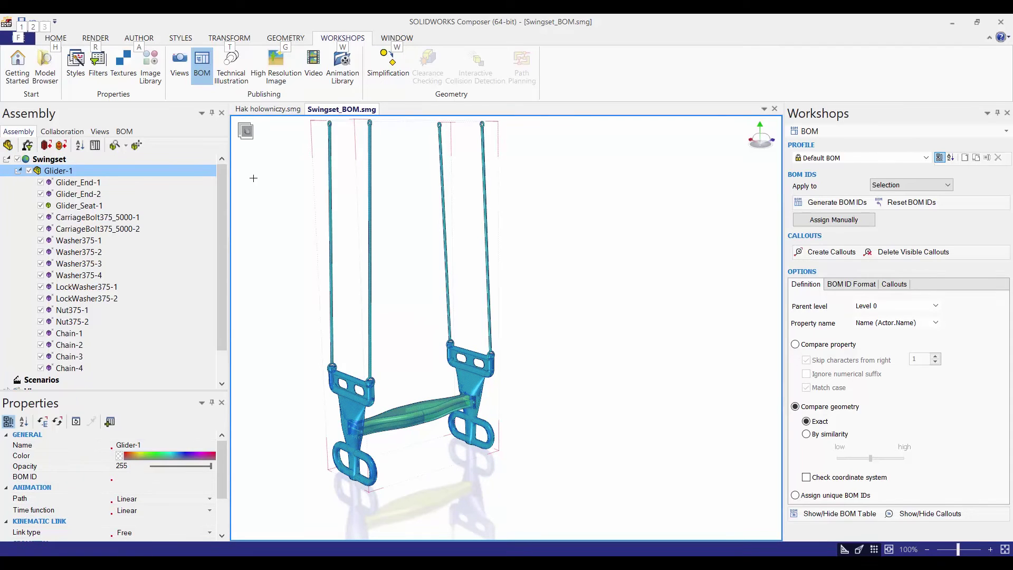
click(133, 133)
click(827, 344)
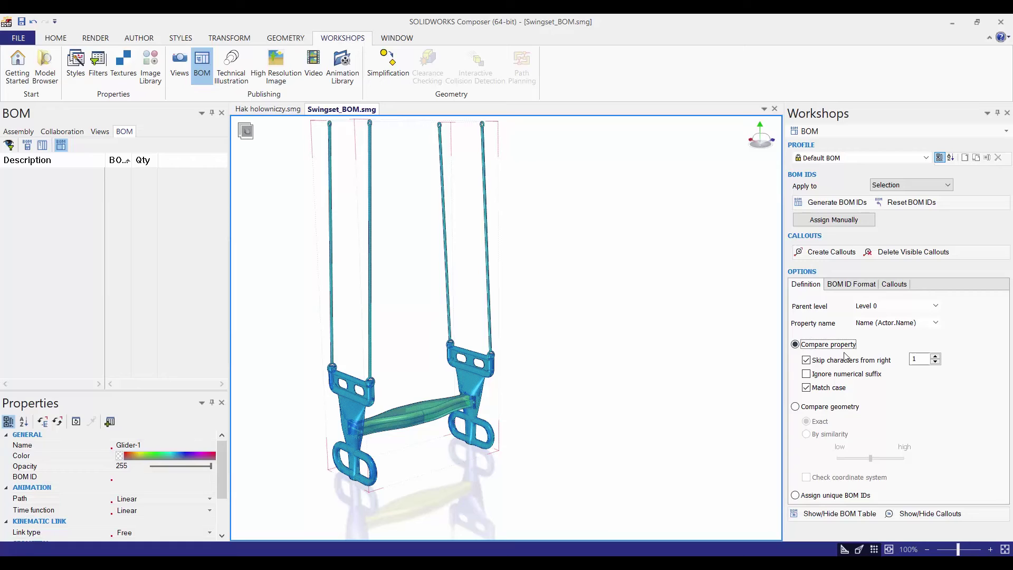
Step: Generate BOM ID 1 for the Glider-1 assembly
click(861, 203)
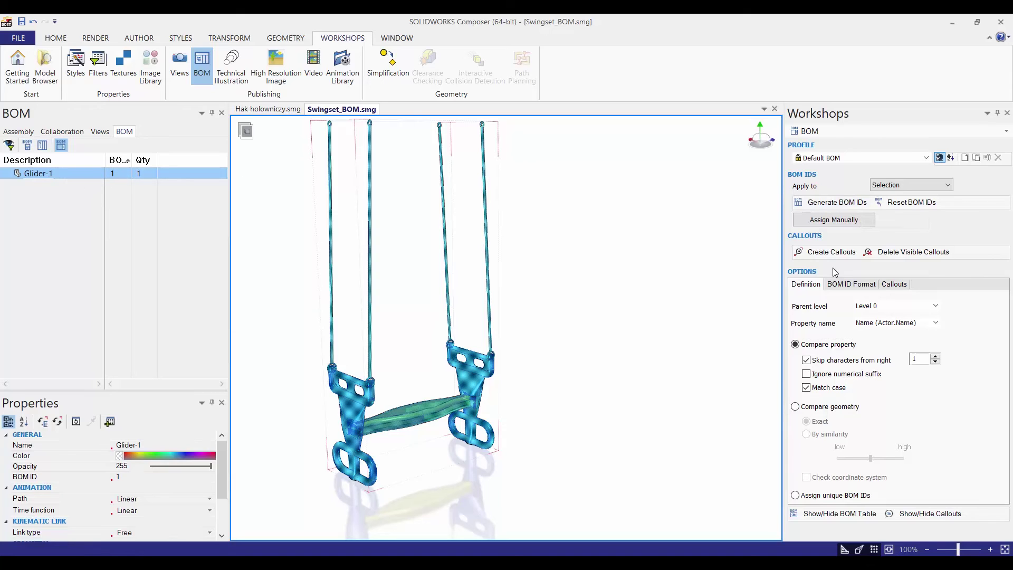
click(641, 279)
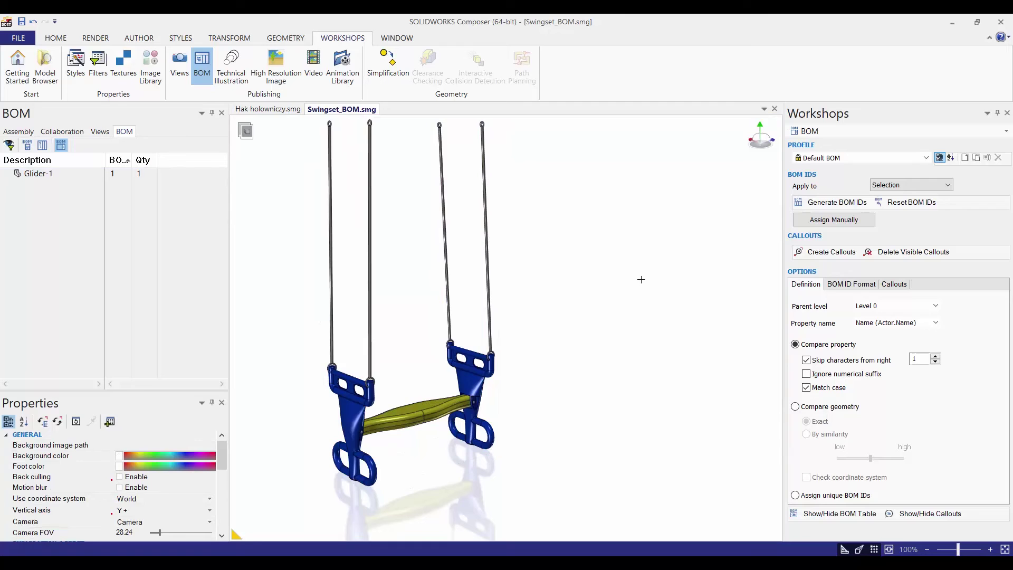
click(861, 285)
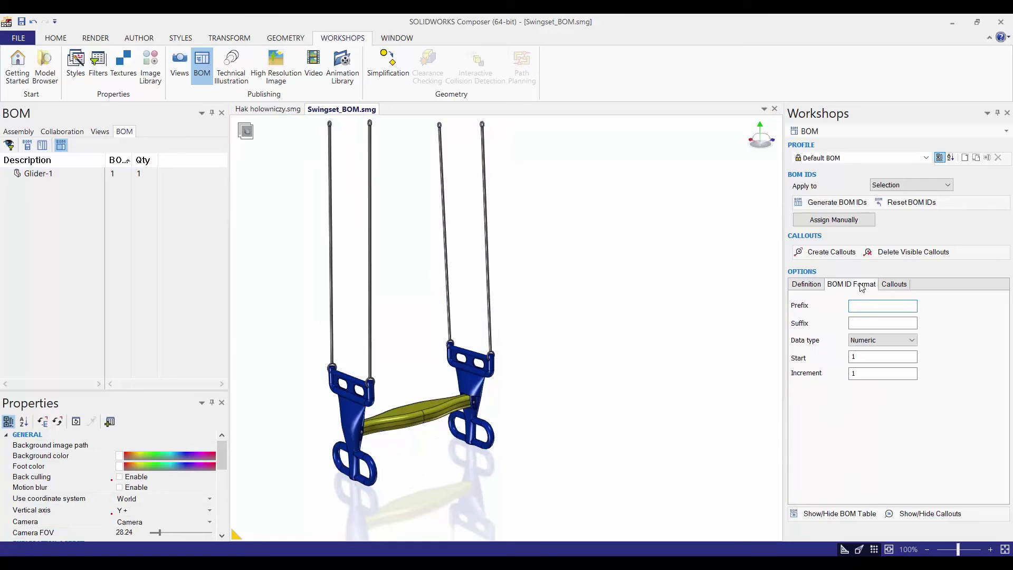
click(823, 288)
key(Tab)
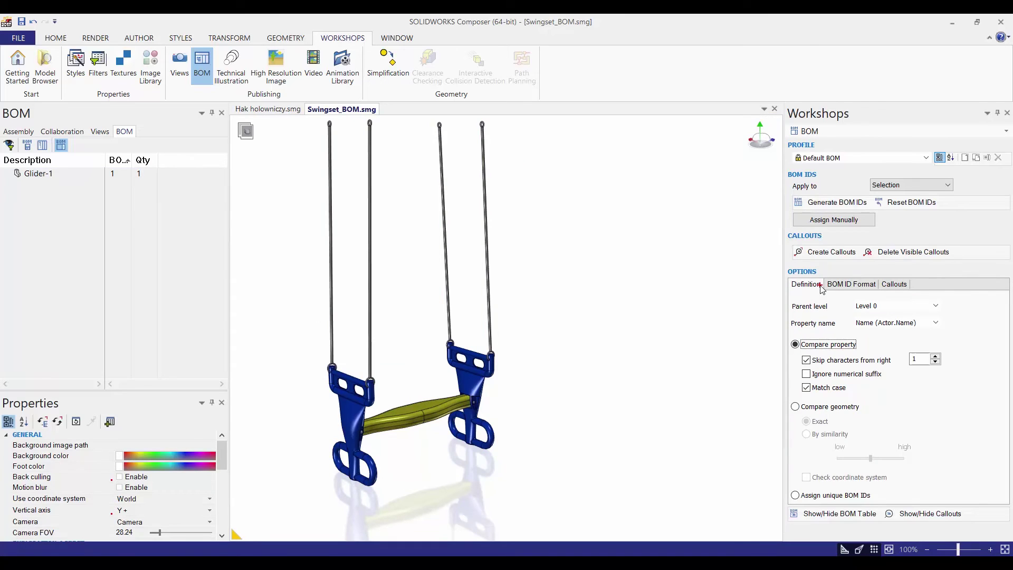
mouse_move(588, 285)
mouse_down()
mouse_move(606, 299)
mouse_move(636, 293)
mouse_up()
mouse_move(592, 342)
mouse_down()
mouse_move(607, 357)
mouse_move(657, 364)
mouse_up()
key(Escape)
Step: Confirm the BOM ID format: Numeric, start 1, increment 1, no prefix
click(854, 285)
click(857, 307)
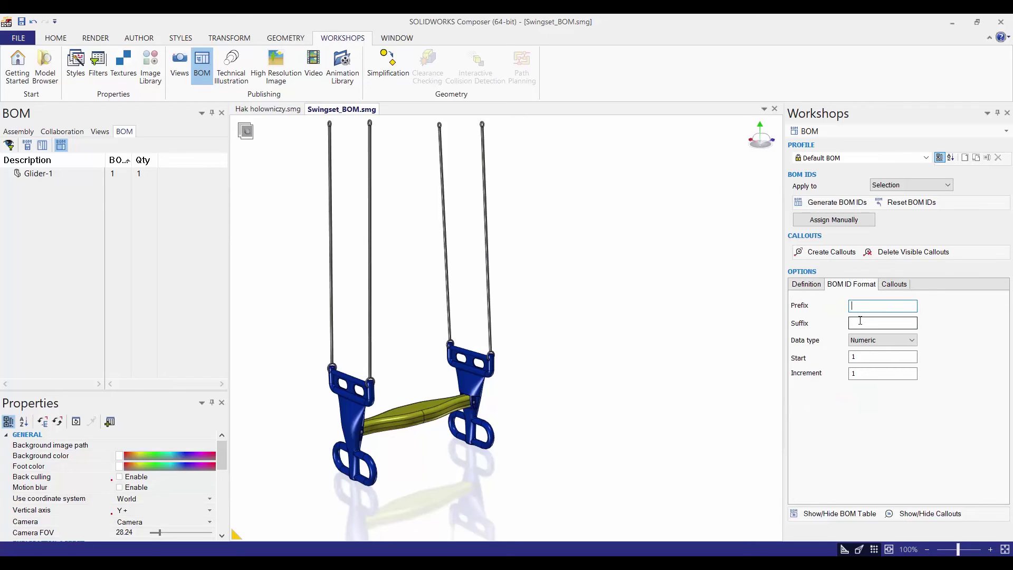
click(865, 340)
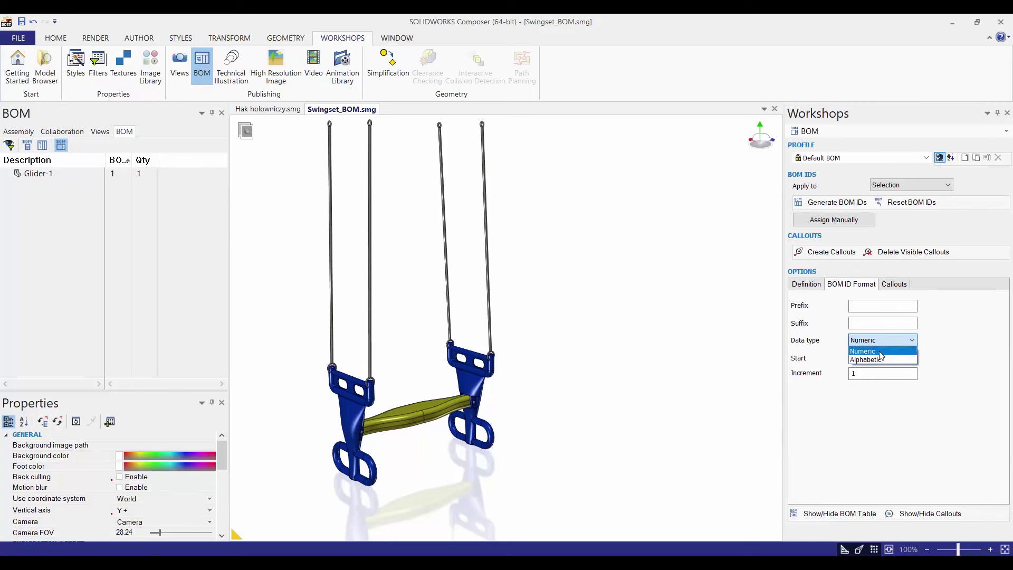
click(907, 372)
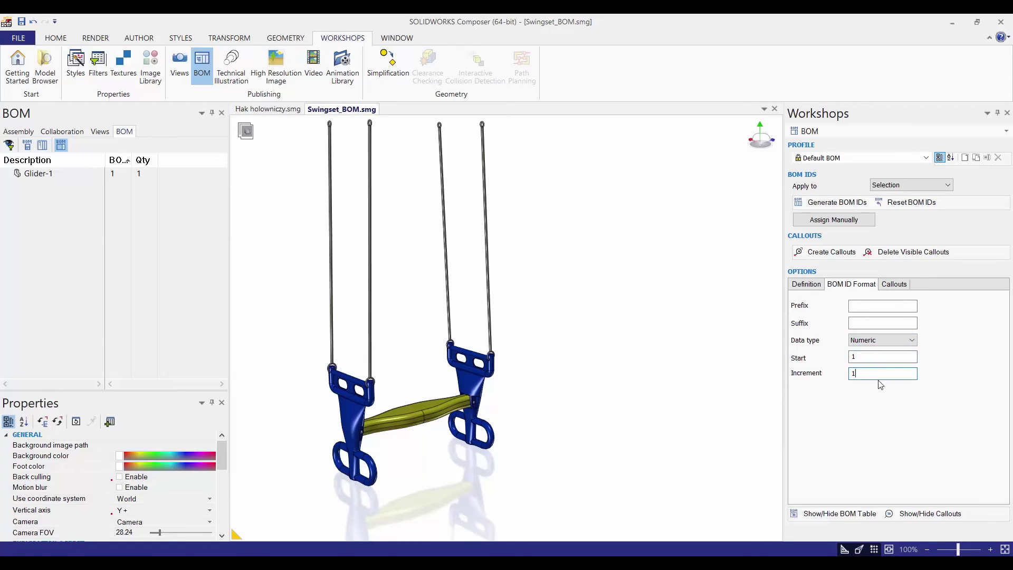
click(858, 308)
click(806, 286)
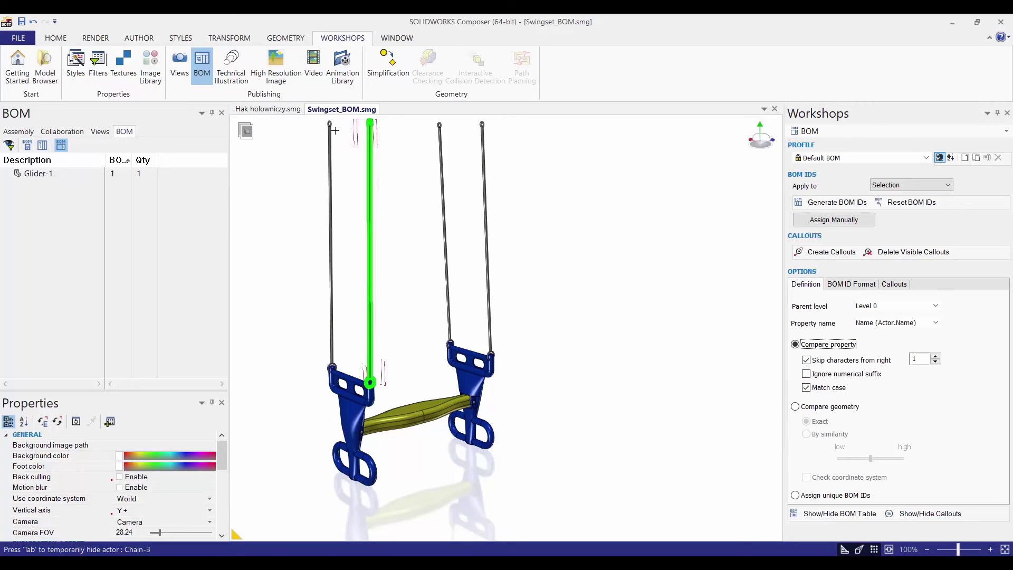
Step: Generate hierarchical BOM IDs 1 and 1.1–1.7 for all swing parts and widen Description
drag(318, 121, 524, 507)
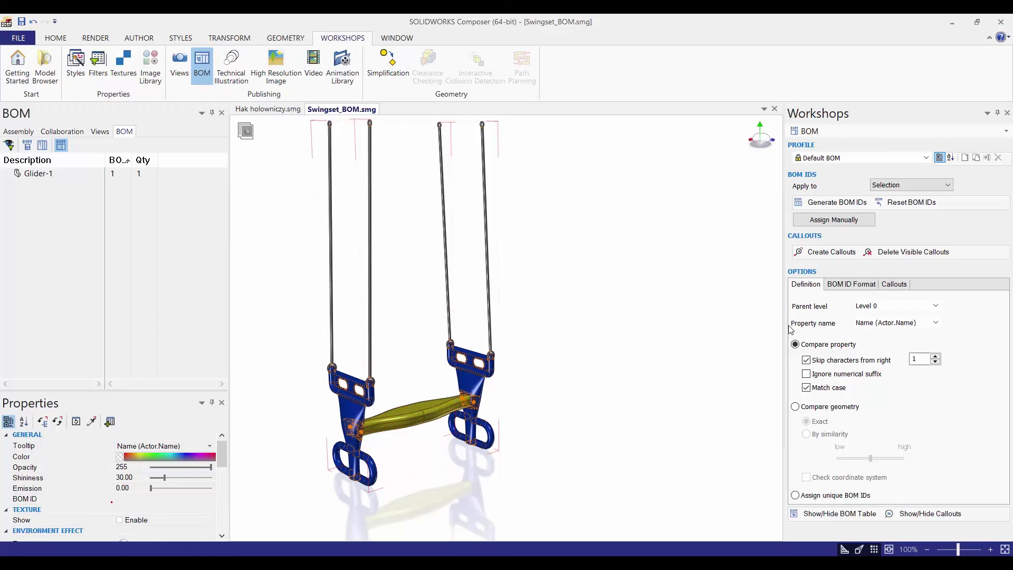
click(842, 205)
click(77, 324)
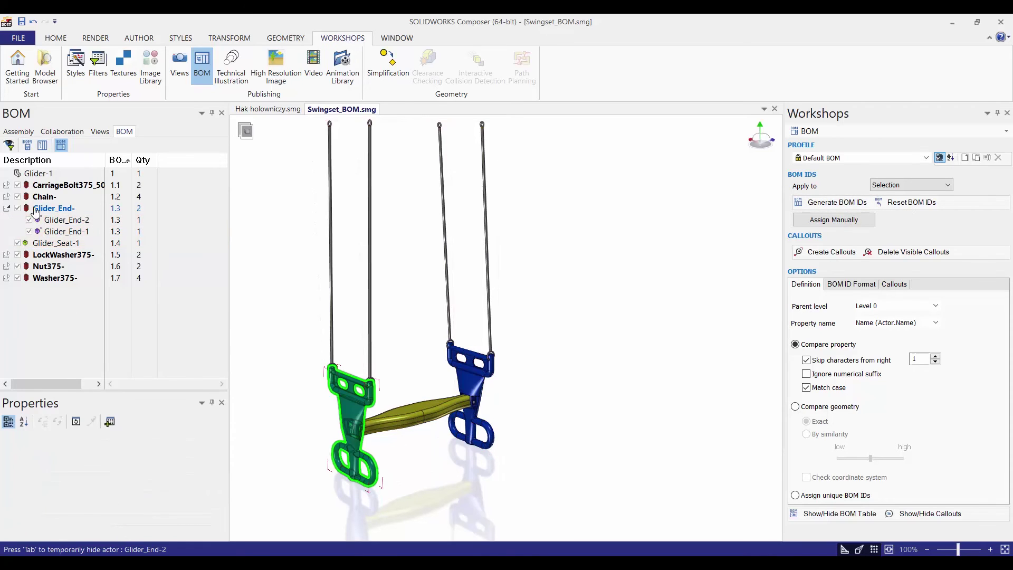
click(7, 208)
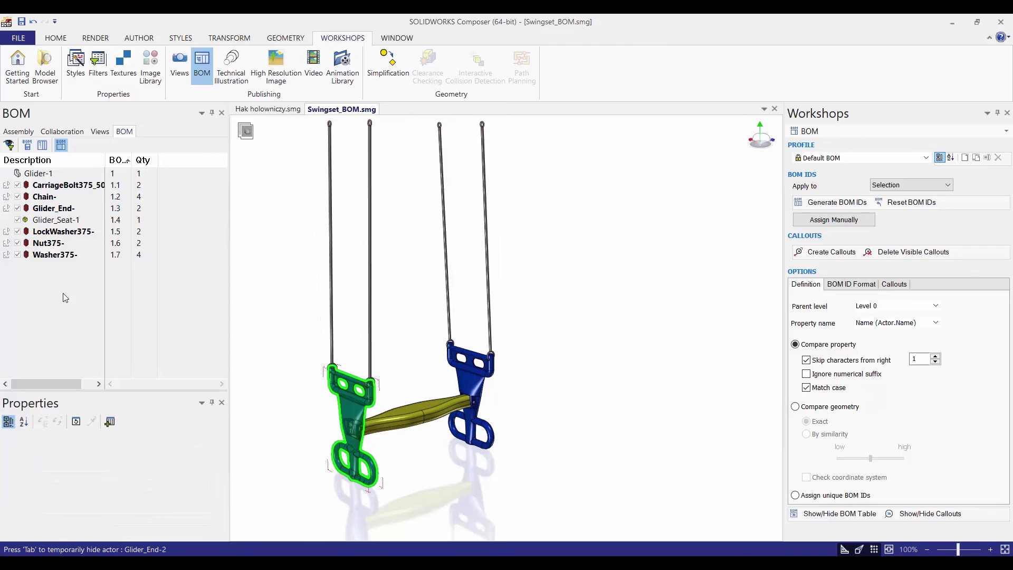
drag(105, 159, 127, 160)
Step: Display the swing's BOM table in the 3D view
key(alt)
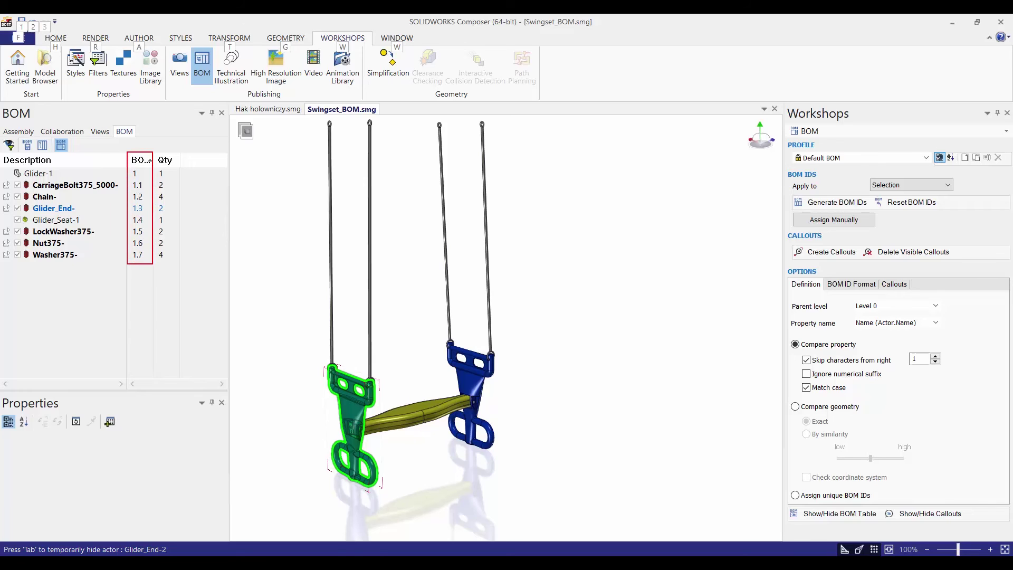
drag(185, 273, 214, 245)
key(Escape)
click(506, 312)
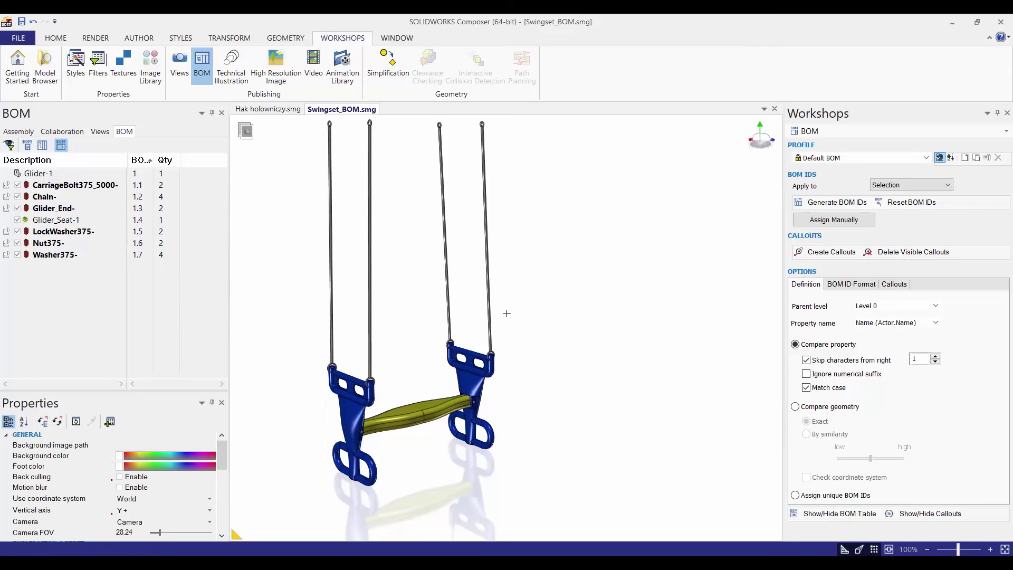
click(843, 514)
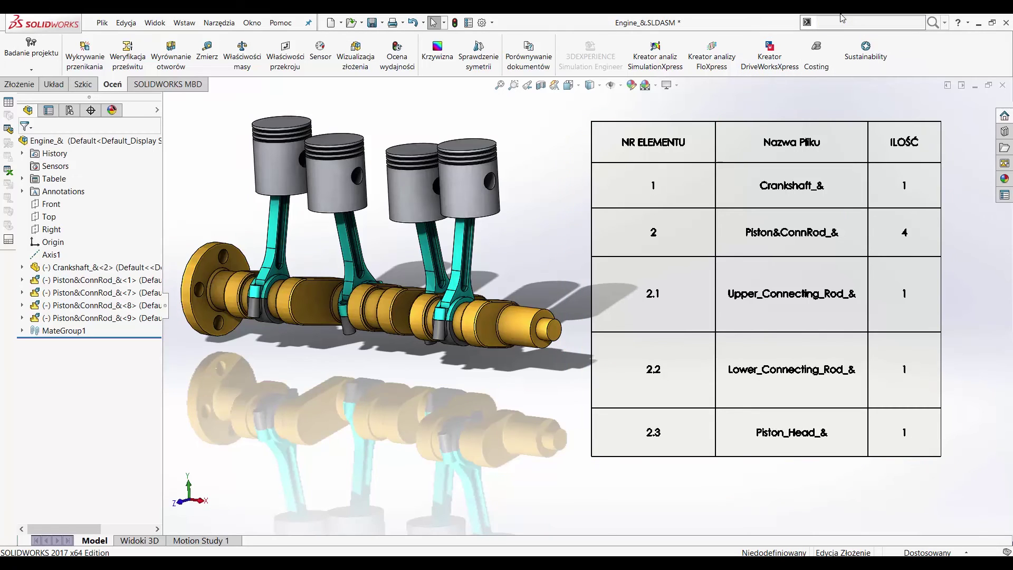
Step: Finish the 'lista' search for the Bill of Materials command and select the engine's BOM table to inspect it
text(lista)
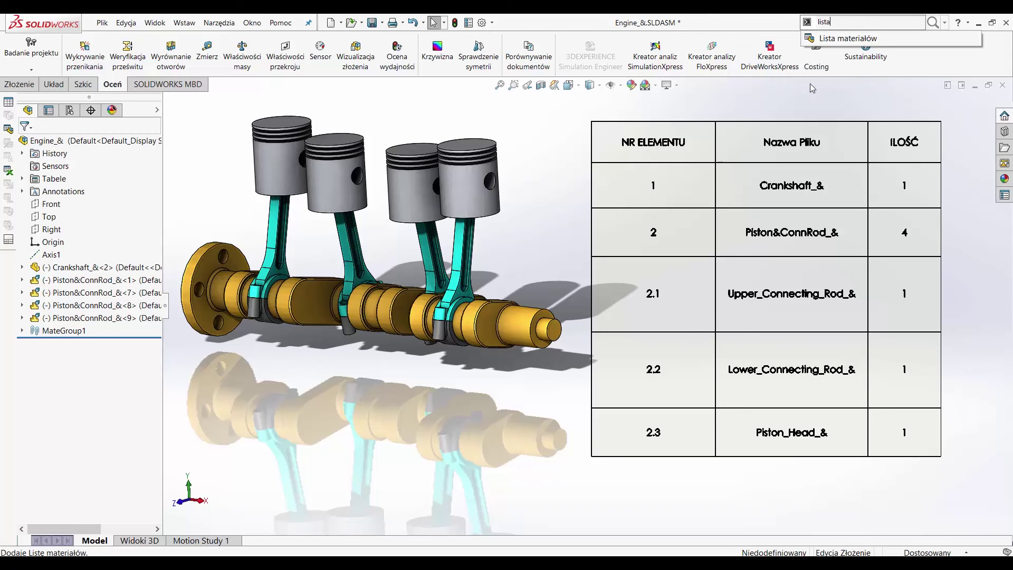
click(778, 111)
click(699, 158)
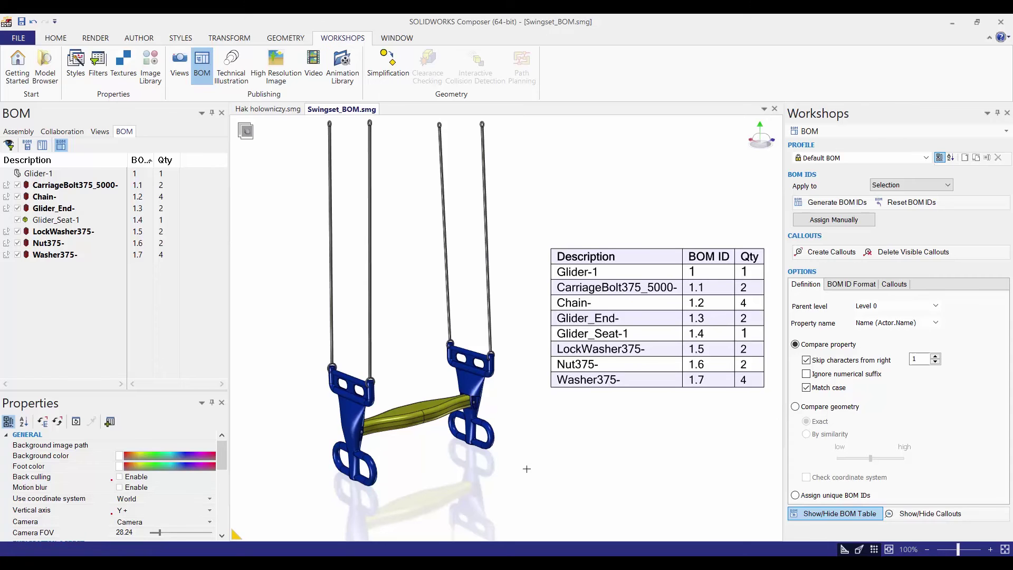
Step: Open Engine_&.SLDASM with the Import SOLIDWORKS BOM option enabled
click(22, 40)
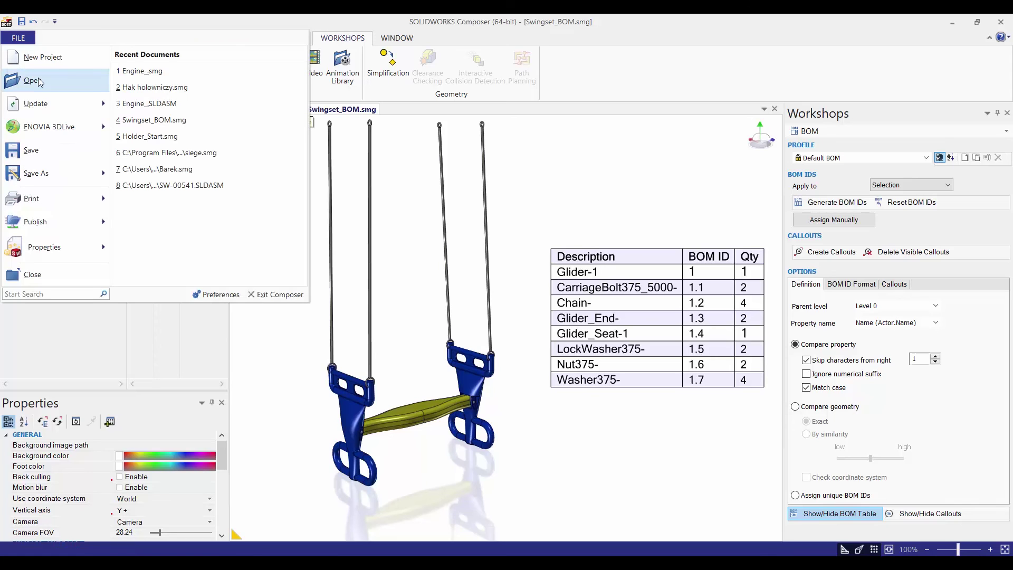
click(39, 81)
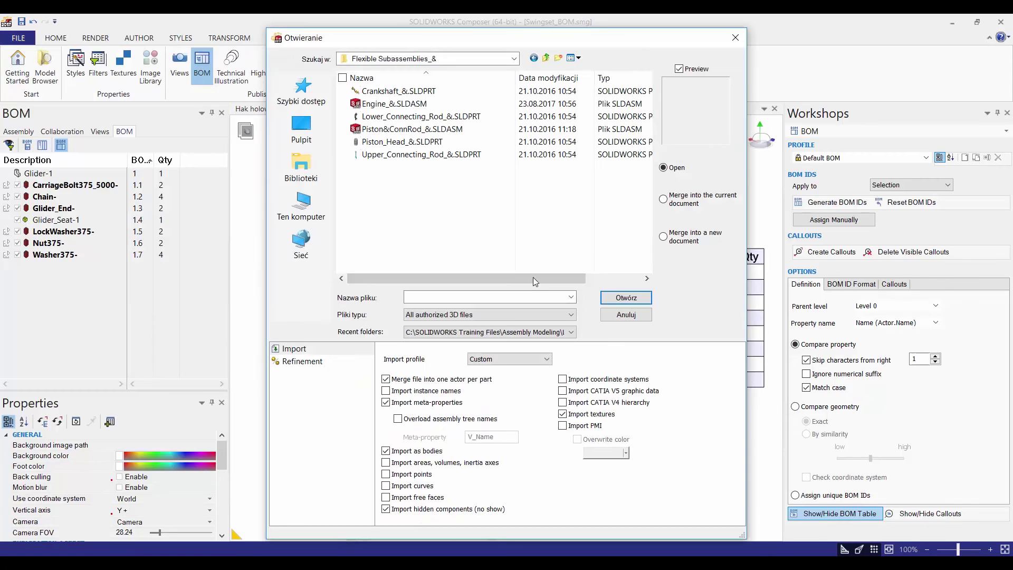
click(394, 105)
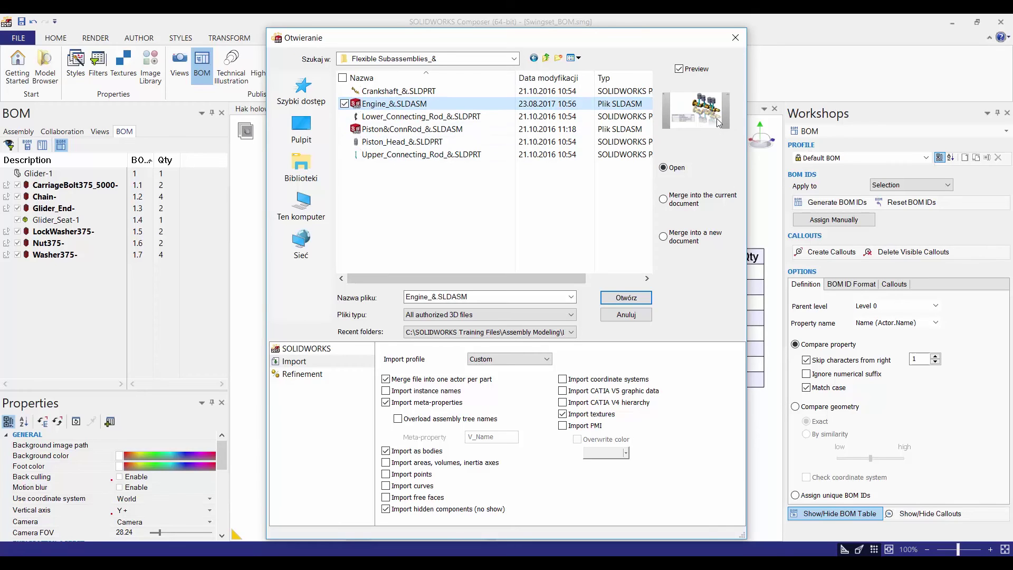
click(377, 104)
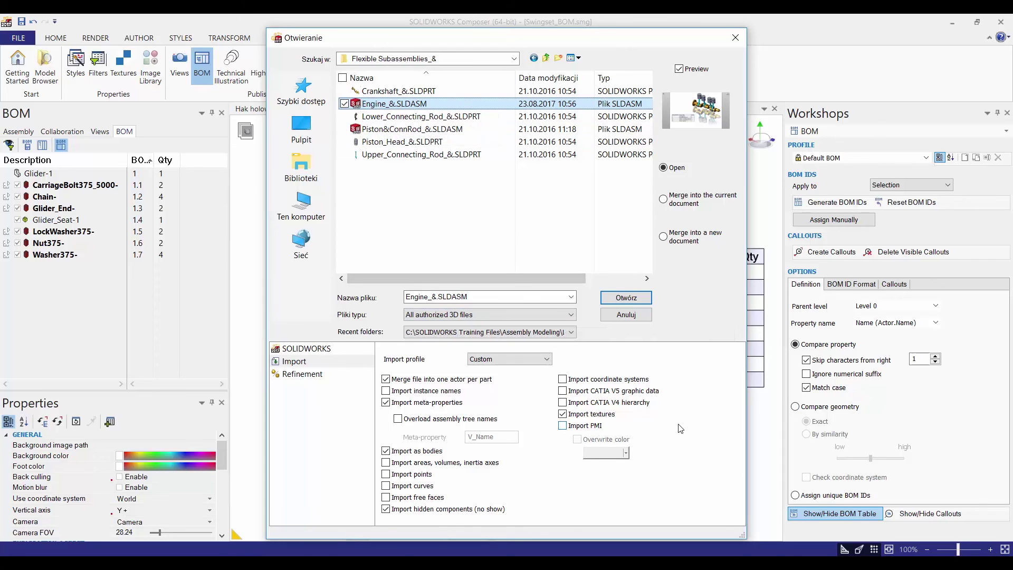
mouse_move(555, 406)
mouse_down()
mouse_move(620, 422)
mouse_move(654, 411)
mouse_up()
click(319, 350)
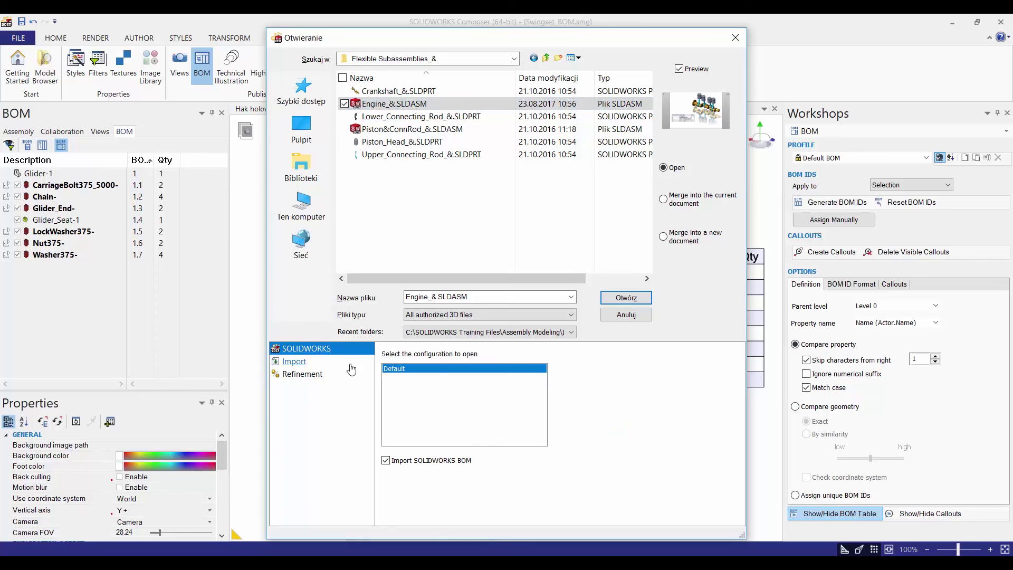
mouse_move(376, 449)
mouse_down()
mouse_move(484, 475)
mouse_move(565, 444)
mouse_up()
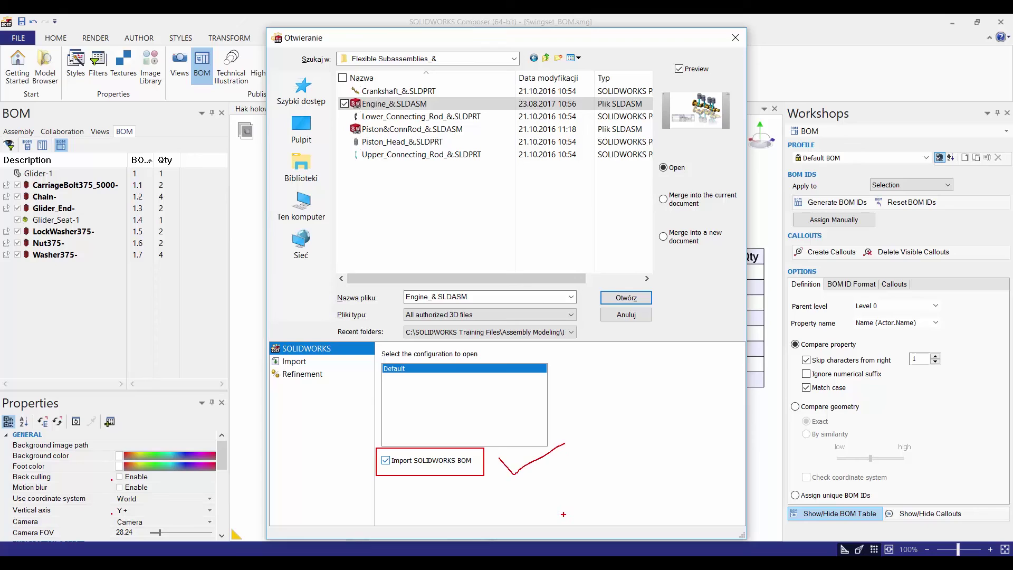
key(Escape)
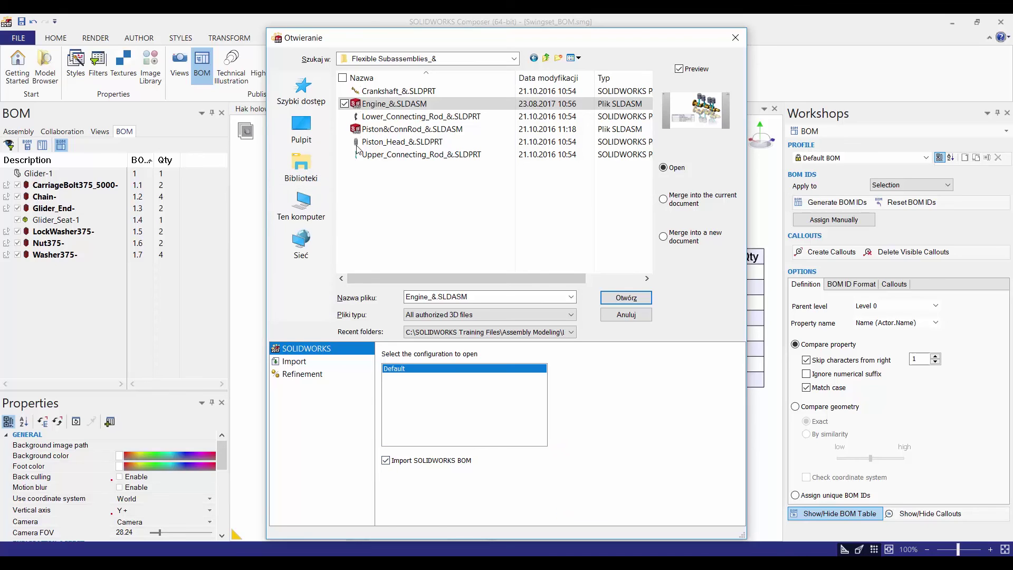
click(626, 299)
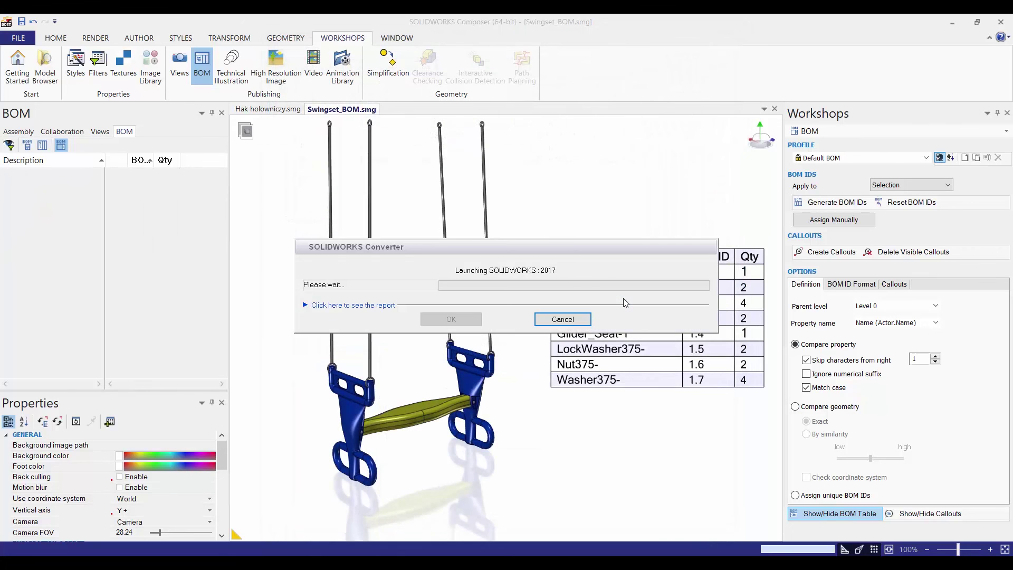
Step: Rotate the engine view slightly and bring up the BOM's Configure Columns dialog
drag(700, 418, 702, 417)
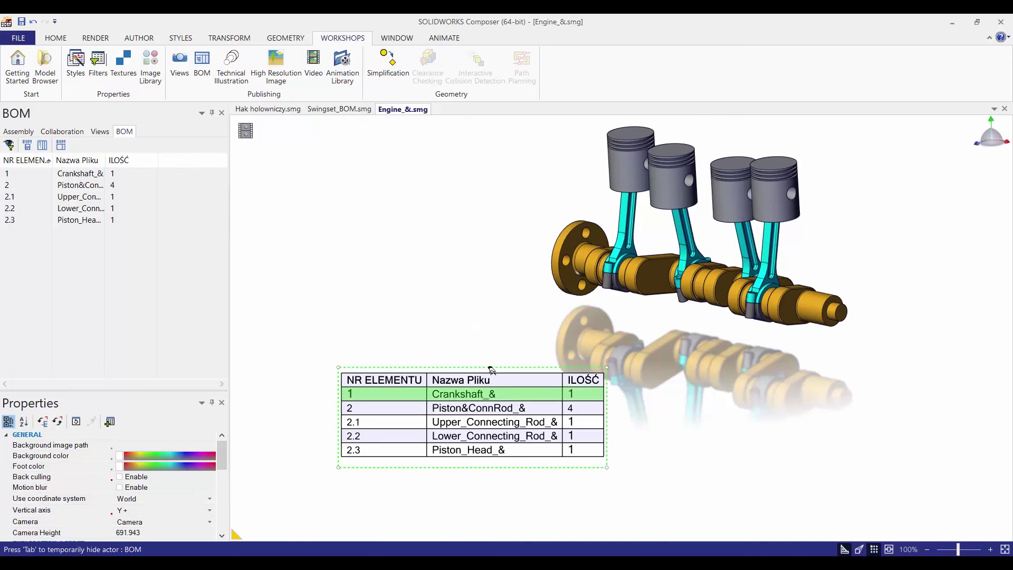
click(47, 146)
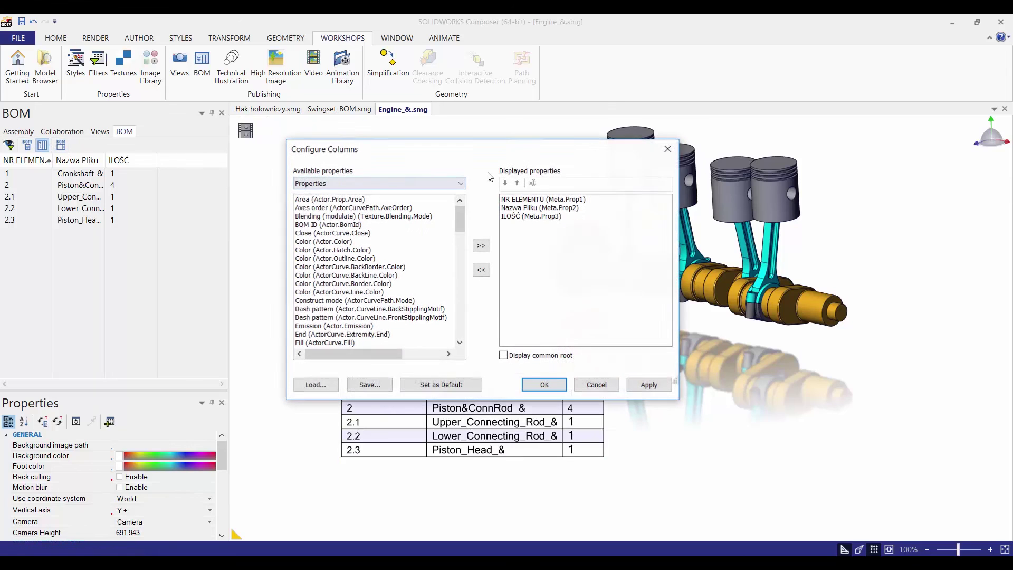
Step: Browse the Meta-Properties for the BOM columns, keeping NR ELEMENTU, Nazwa Pliku and ILOŚĆ unchanged
click(549, 187)
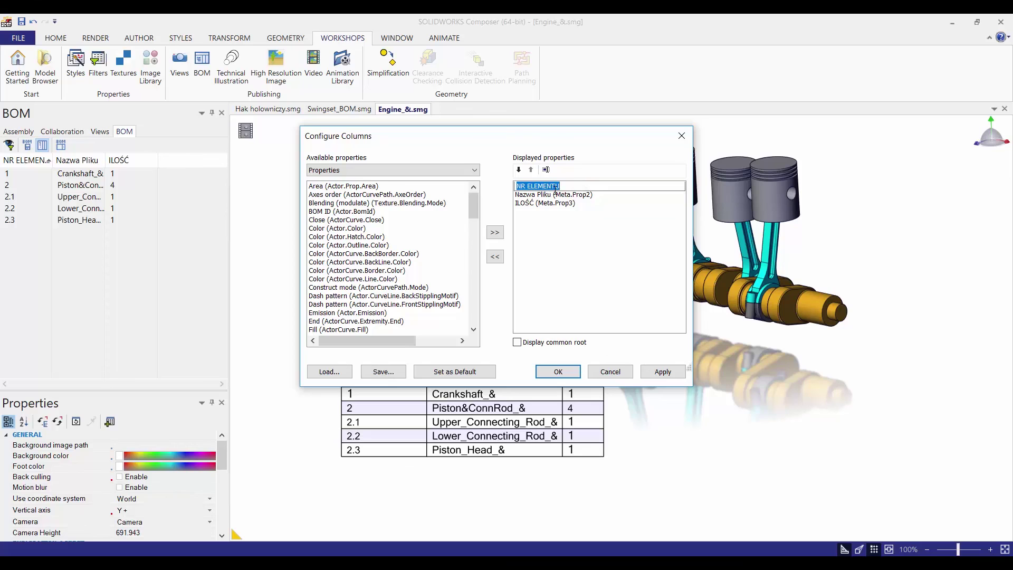
click(556, 194)
click(394, 169)
click(375, 195)
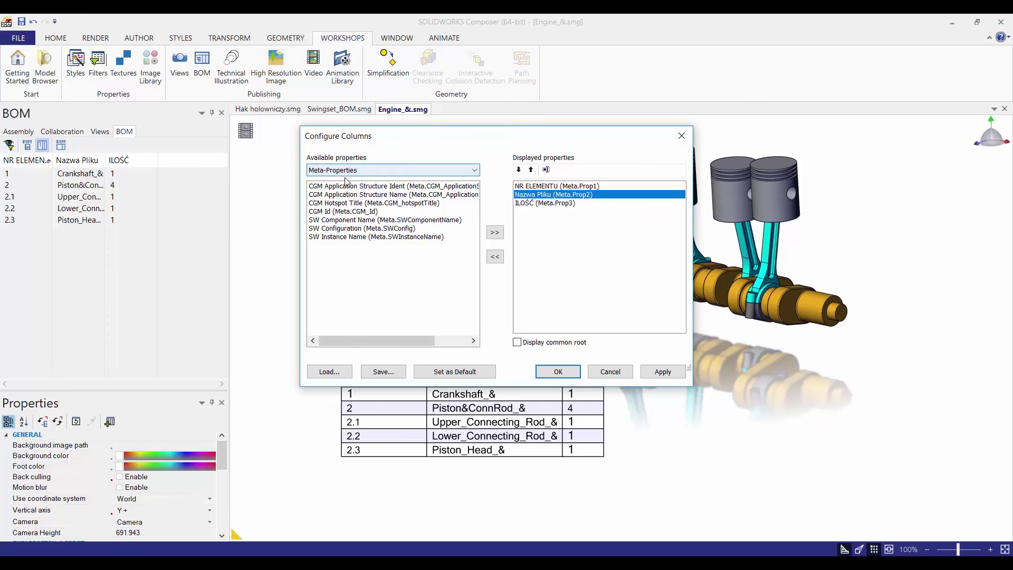
click(348, 204)
click(495, 233)
click(558, 372)
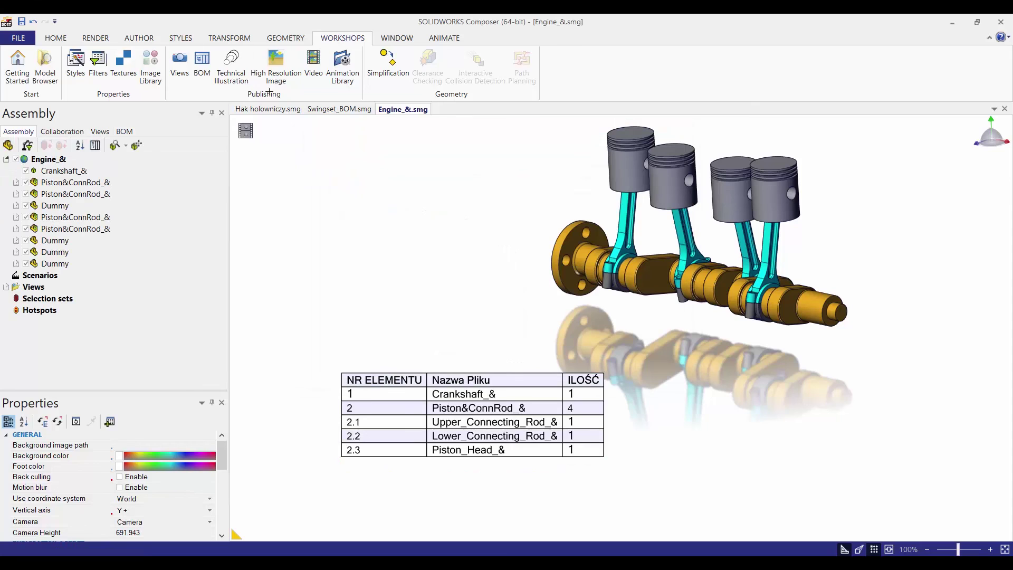
Step: Add name labels with leader lines to the Piston_Head_& and Crankshaft_& parts
click(139, 38)
click(315, 63)
click(619, 172)
click(515, 206)
click(579, 247)
click(479, 291)
key(Escape)
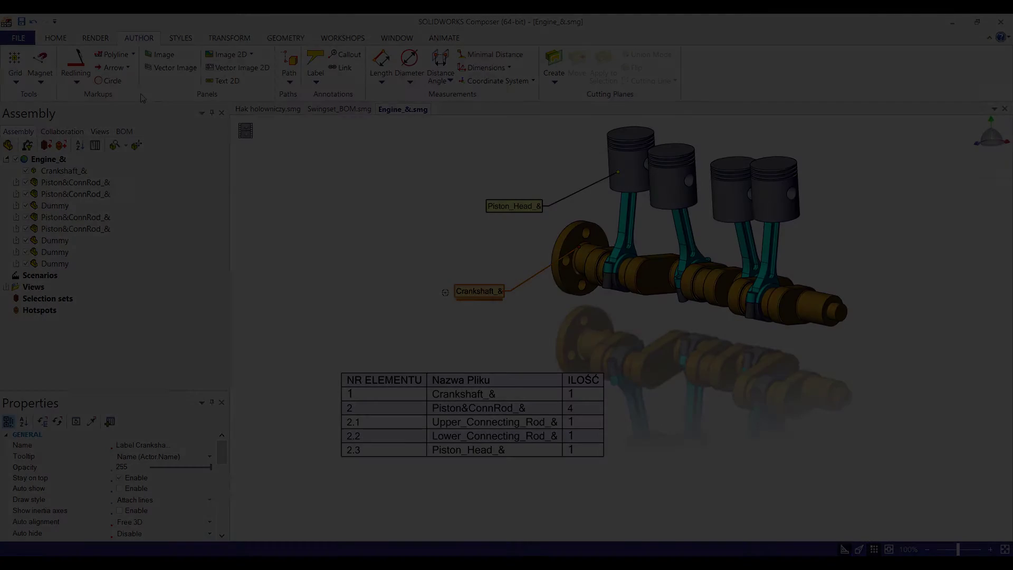